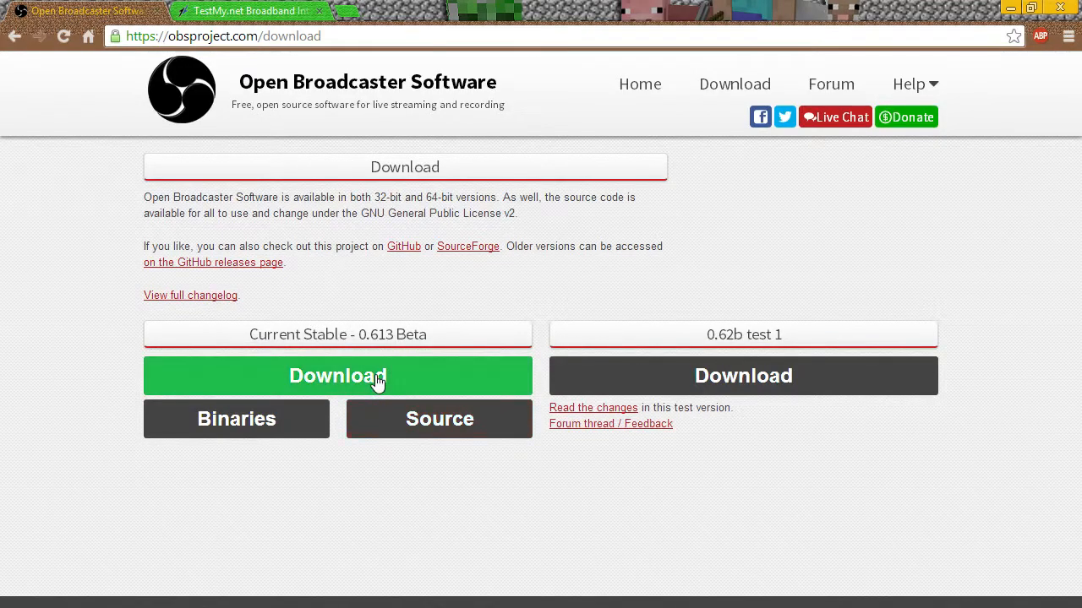
Step: Start downloading the Current Stable 0.613 Beta installer, then cancel the save and close the leftover blank page
click(374, 379)
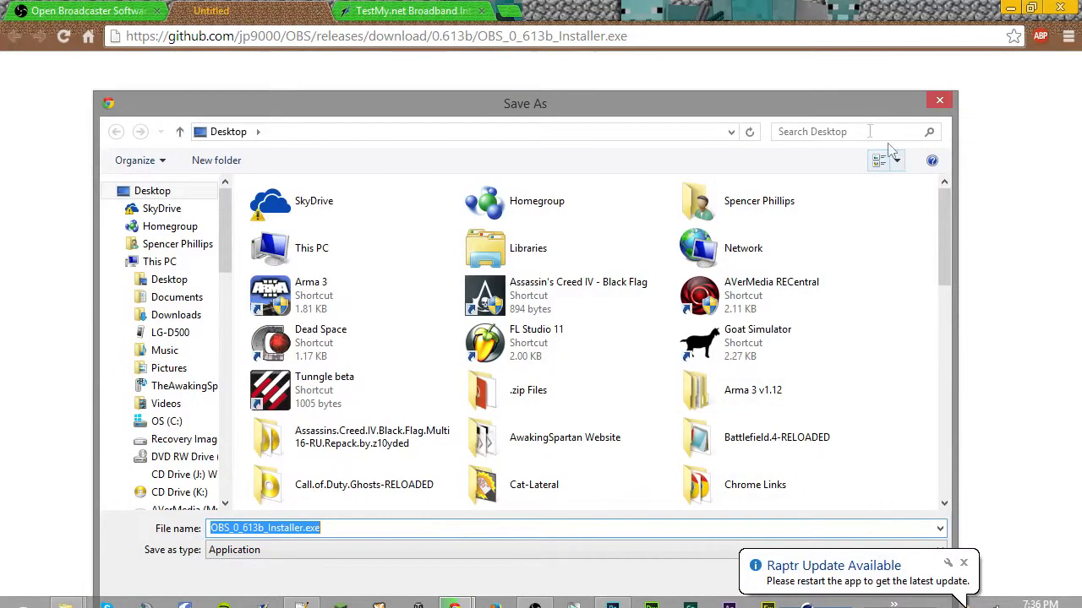
drag(821, 97, 800, 72)
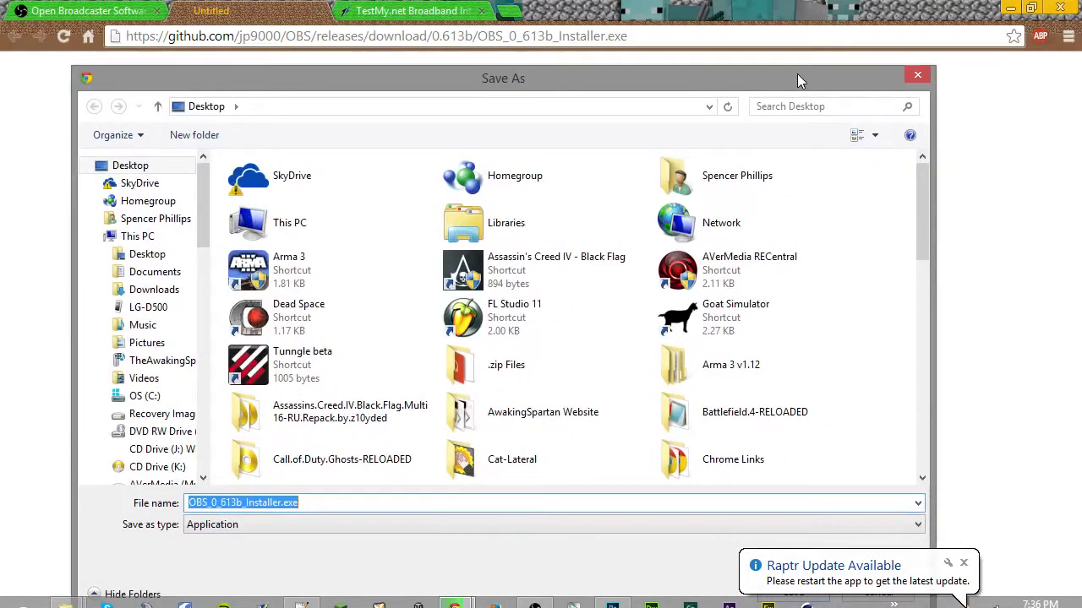
click(963, 562)
click(877, 593)
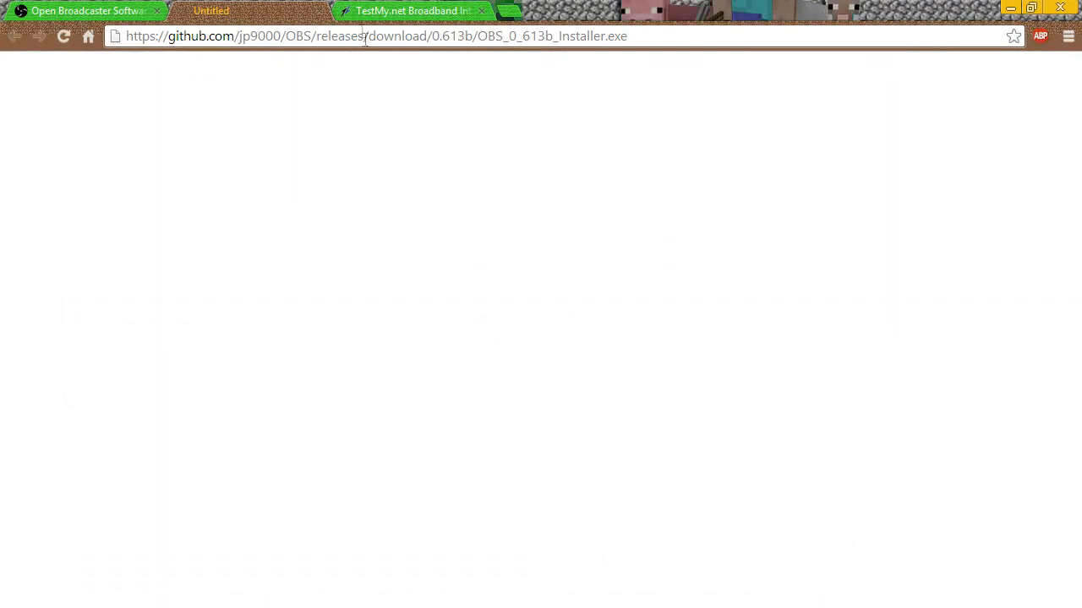
click(320, 11)
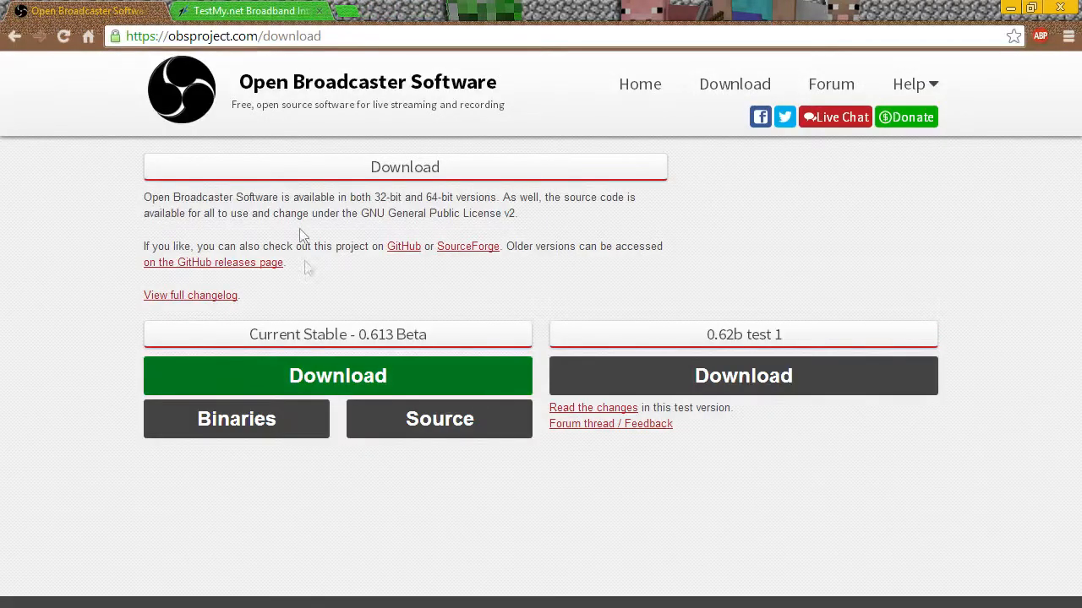
Step: View the Open Broadcaster Software main window briefly, then return to the browser and show the TestMy.net speed test page
mouse_move(406, 607)
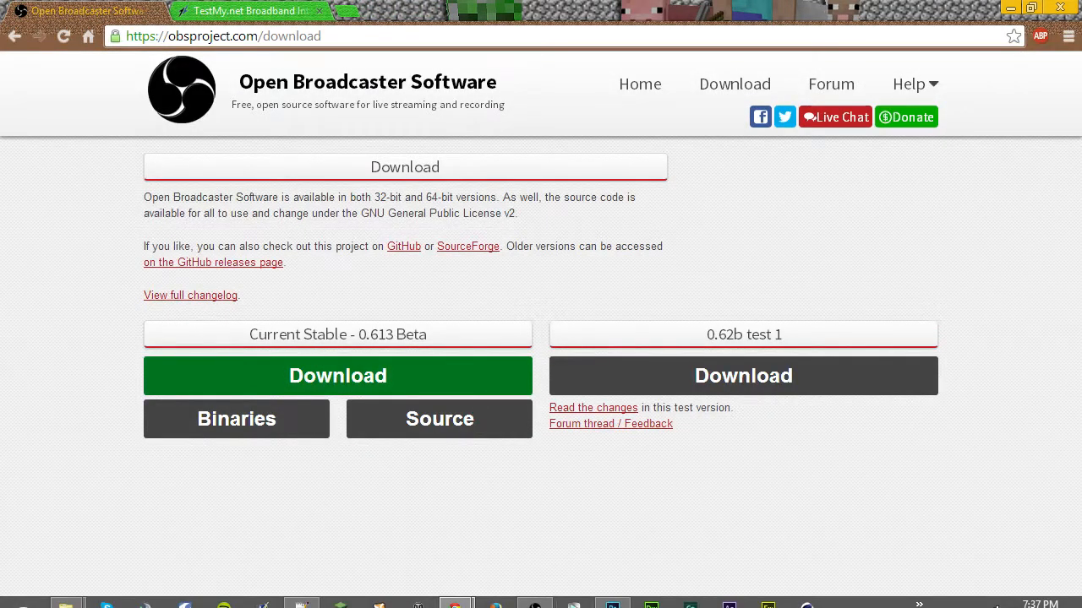
click(535, 605)
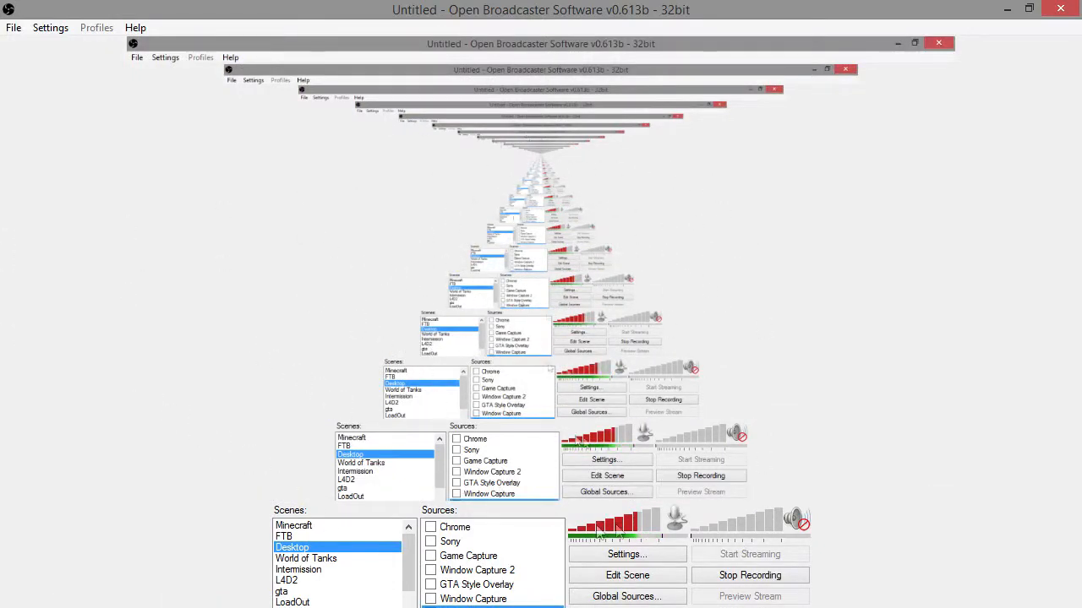
click(1010, 8)
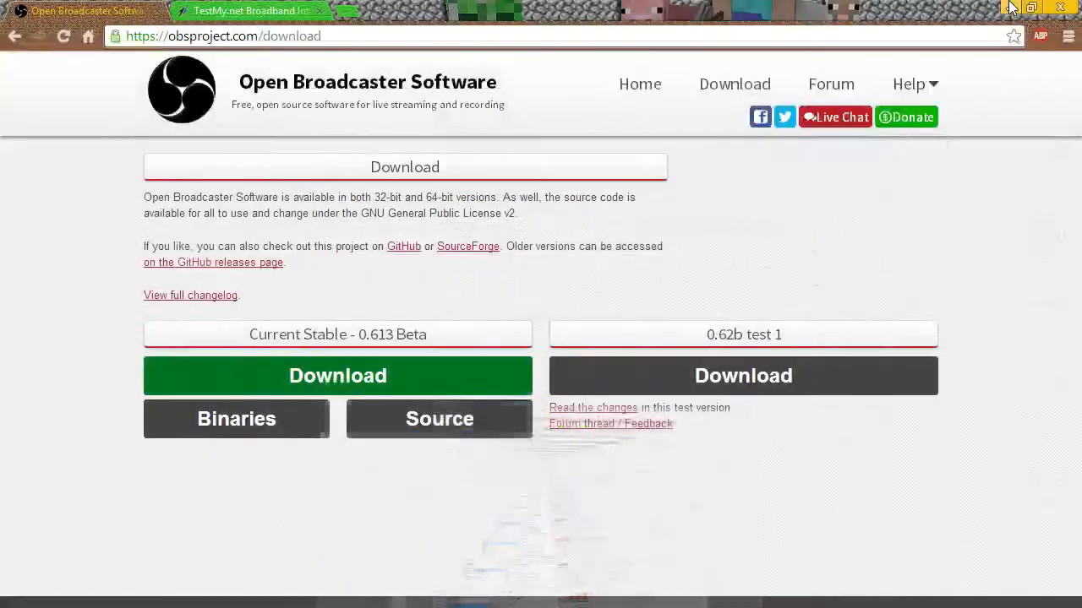
click(280, 10)
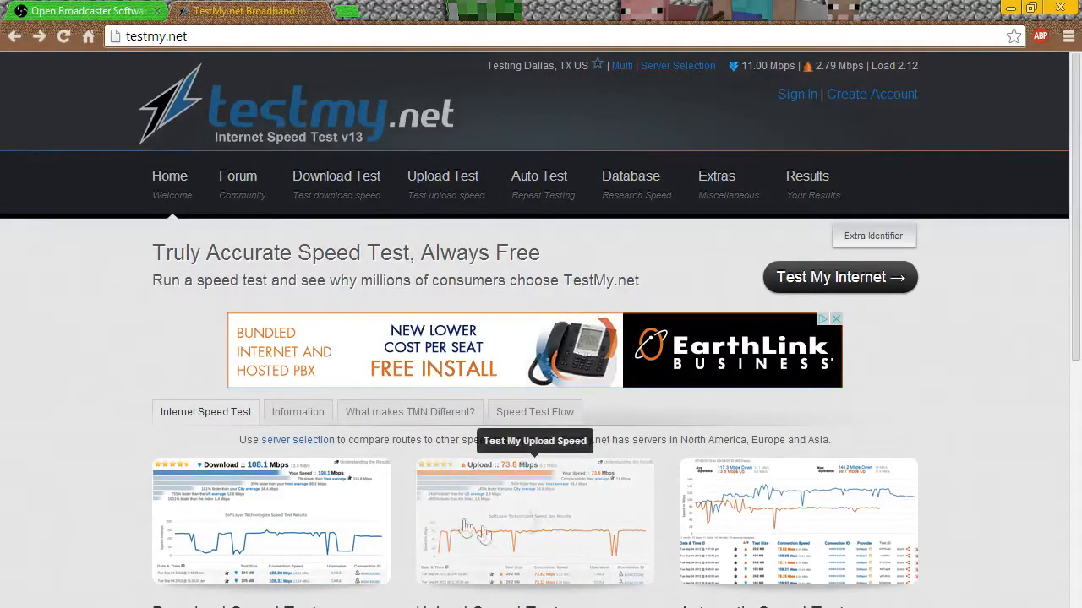
Step: Switch to Open Broadcaster Software and open its settings
mouse_move(591, 607)
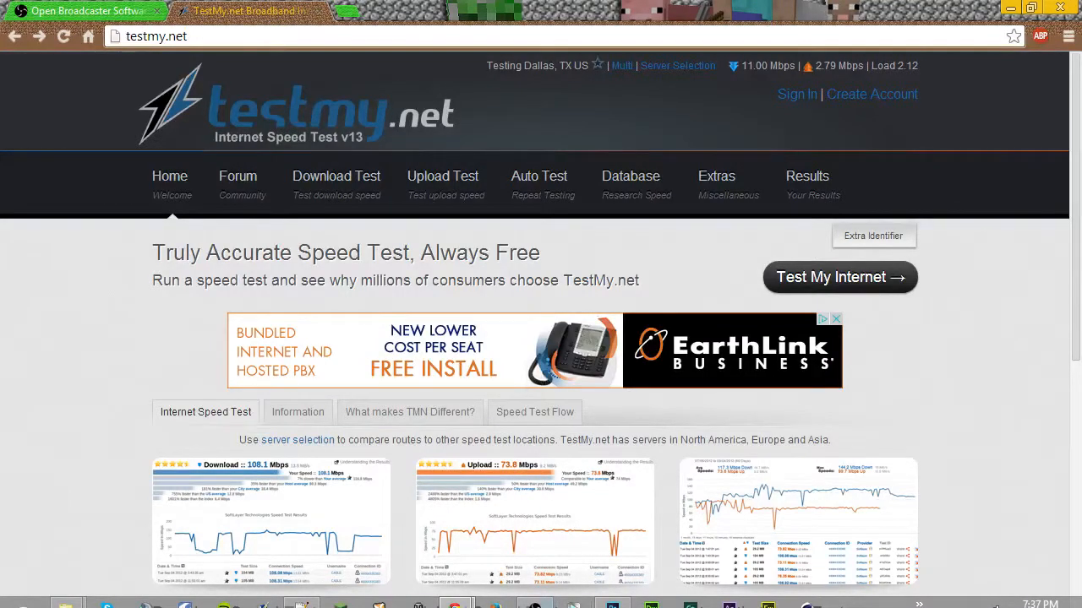
click(534, 606)
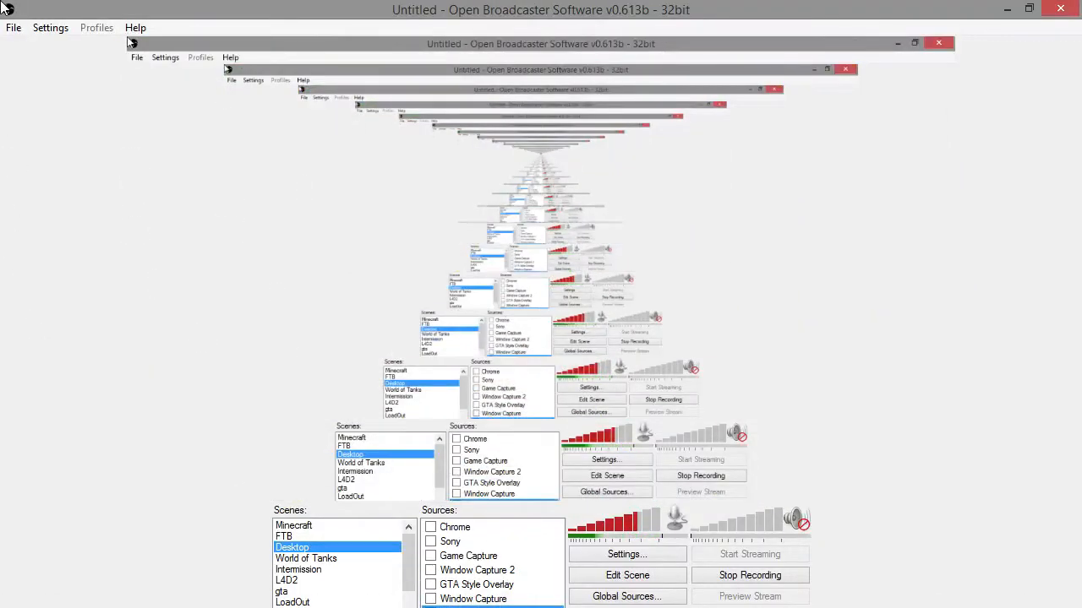
click(51, 27)
click(70, 44)
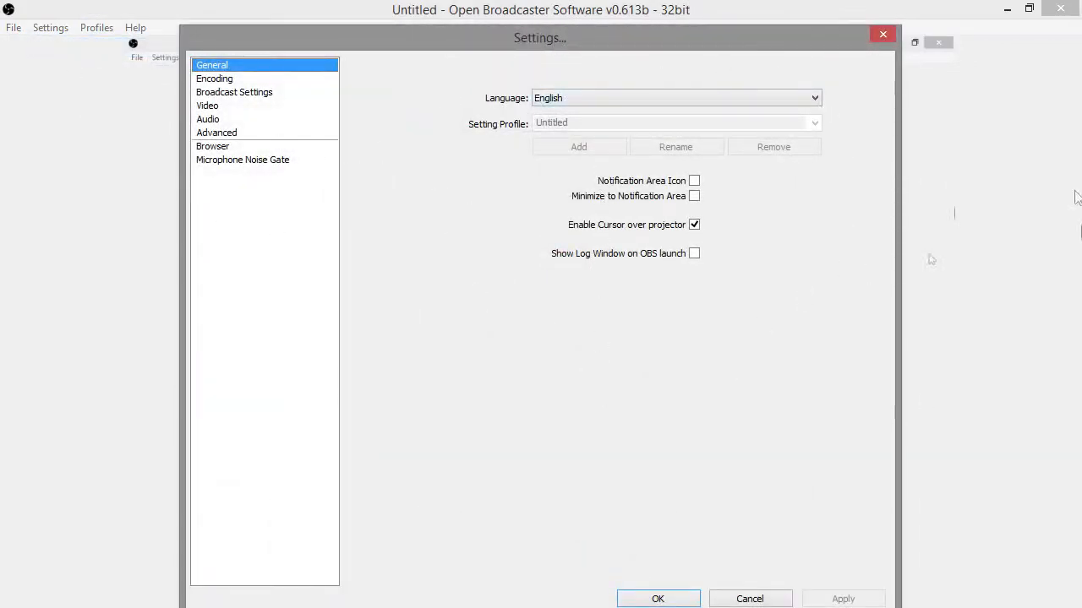
Step: Look through the interface languages in the General settings and select English
click(580, 103)
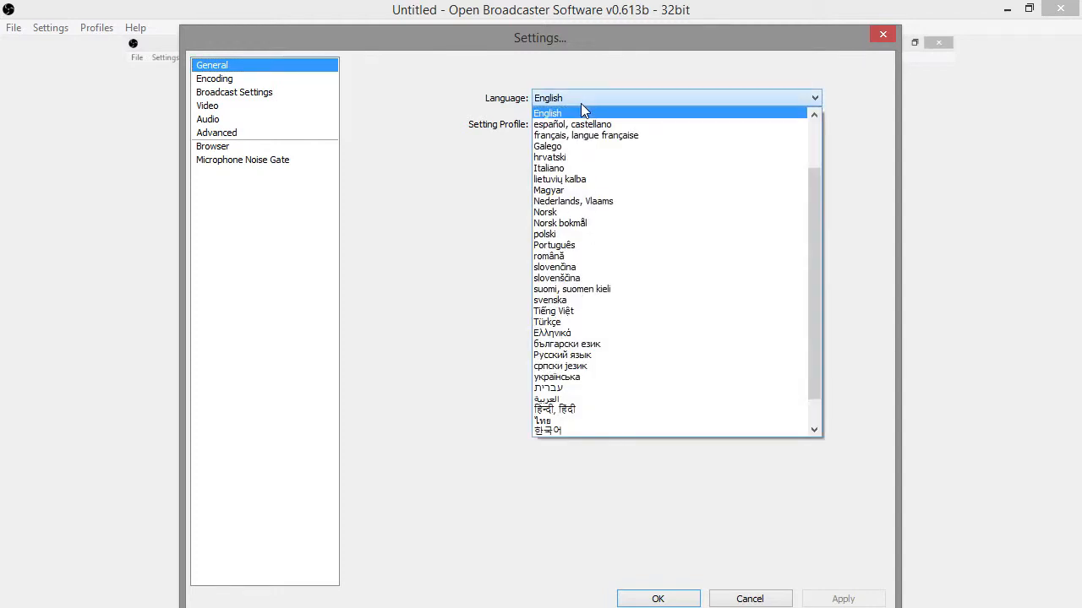
click(581, 103)
click(580, 103)
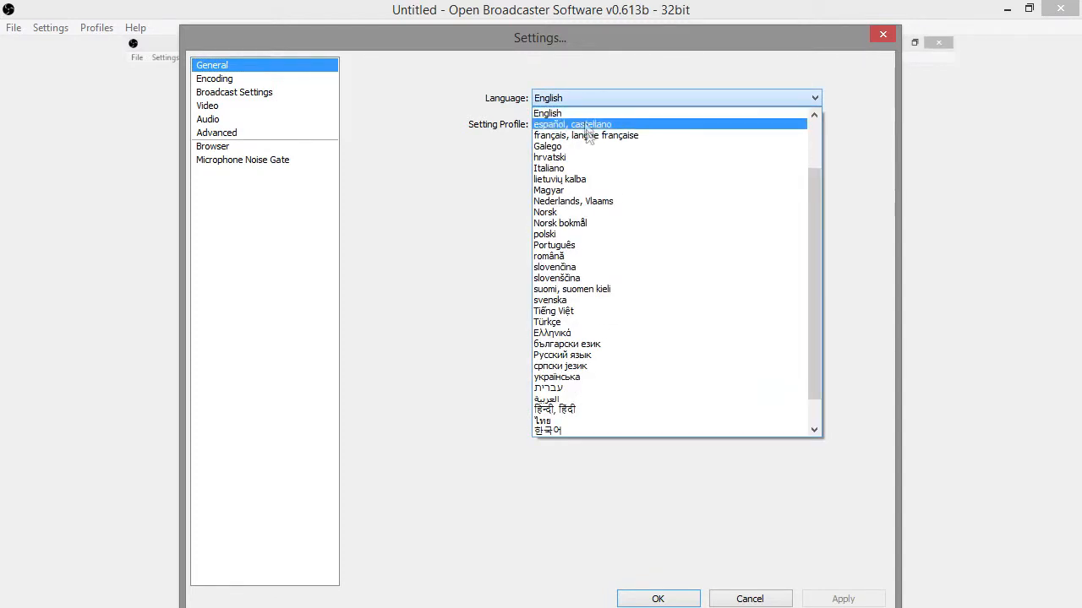
click(538, 111)
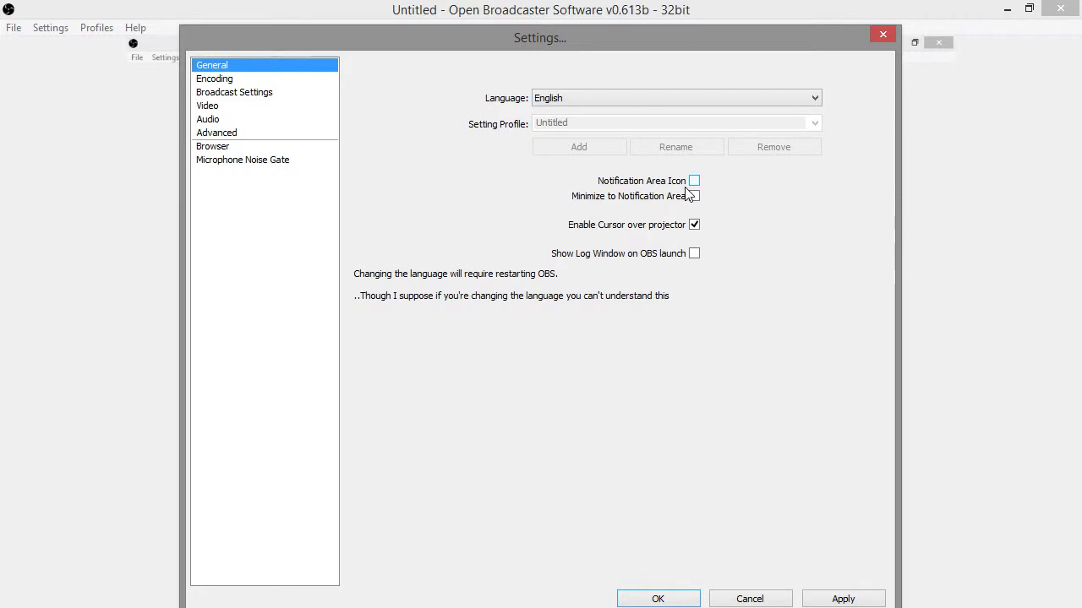
Step: Open the Encoding settings without saving the General changes, and examine the CBR and quality balance options
click(218, 79)
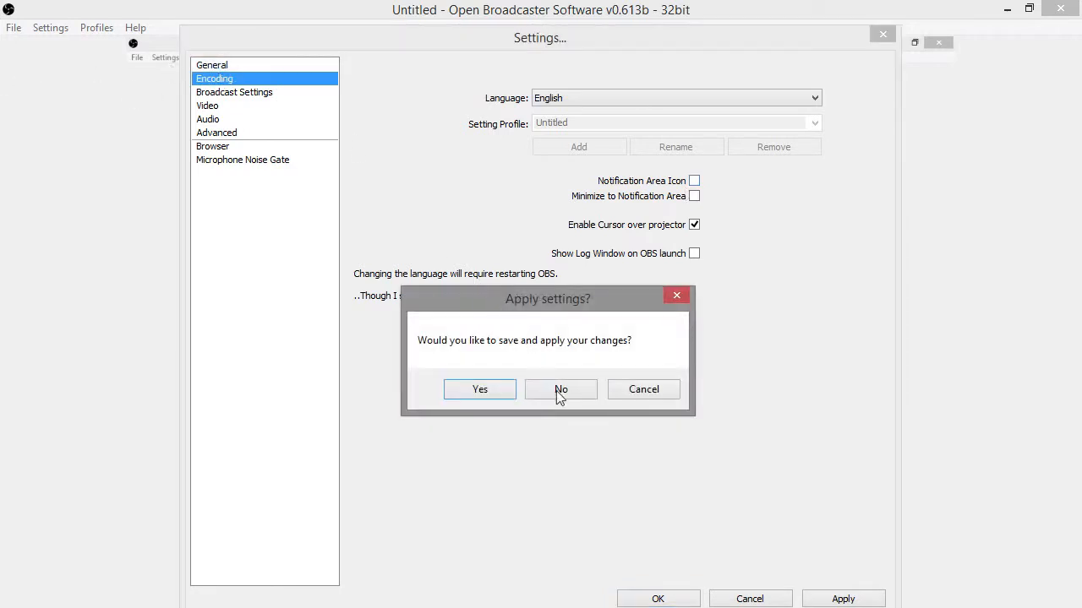
click(556, 389)
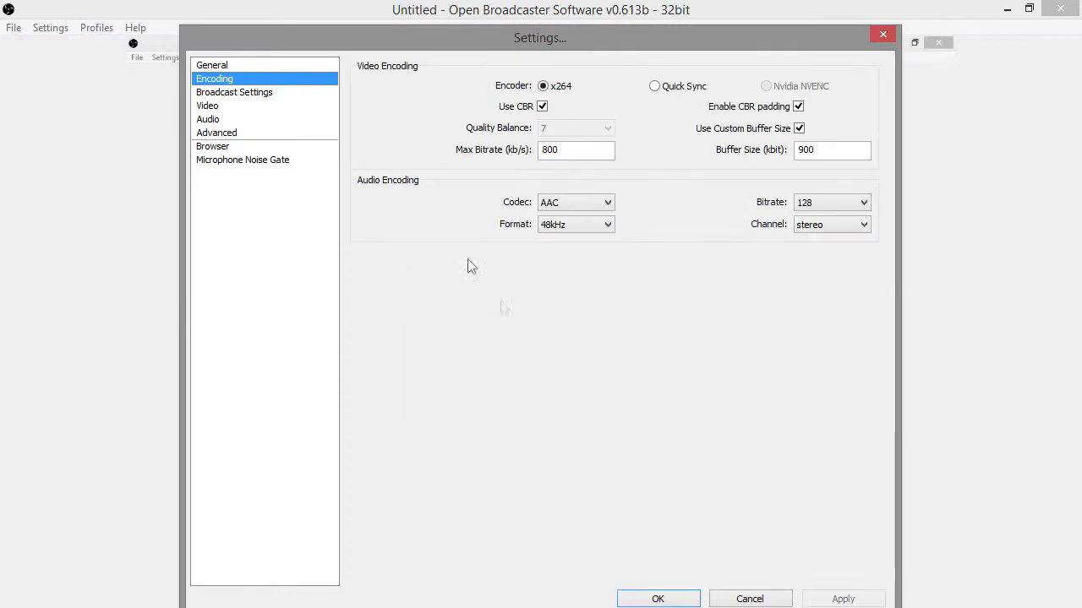
click(542, 107)
click(541, 106)
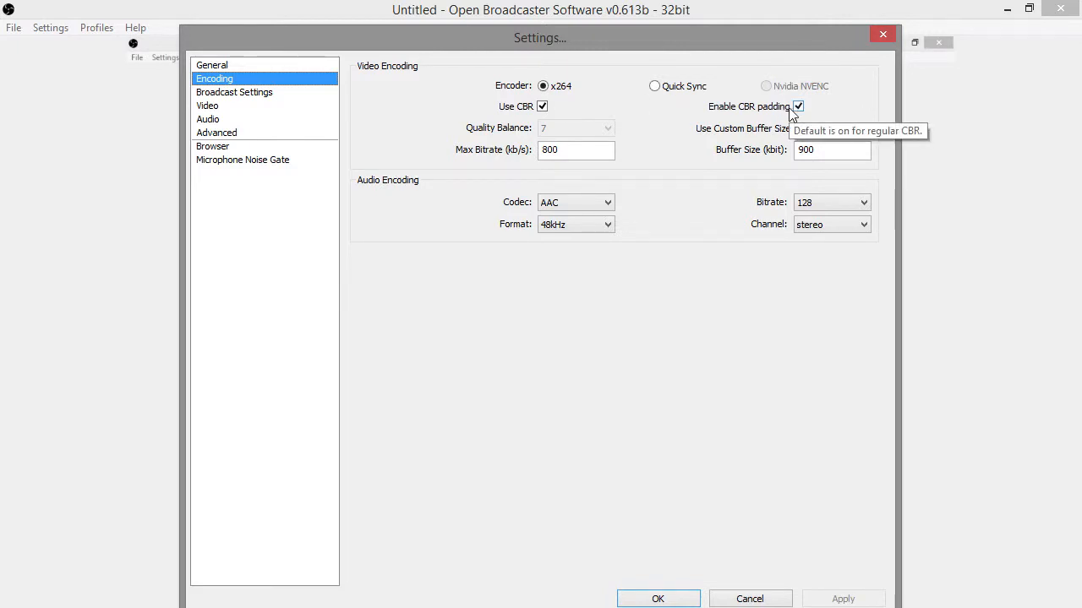
click(542, 107)
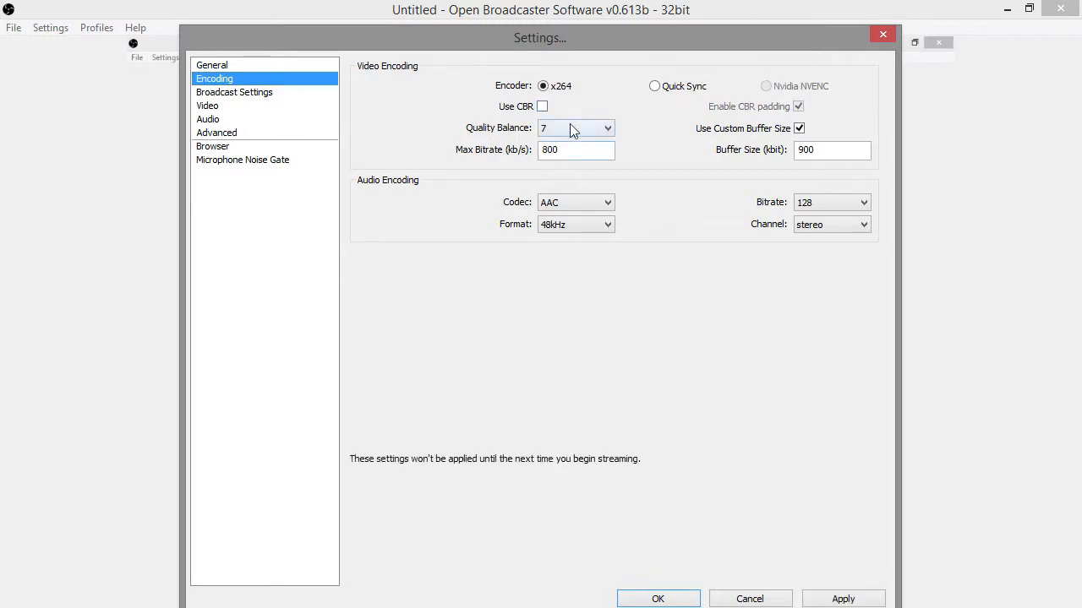
click(571, 129)
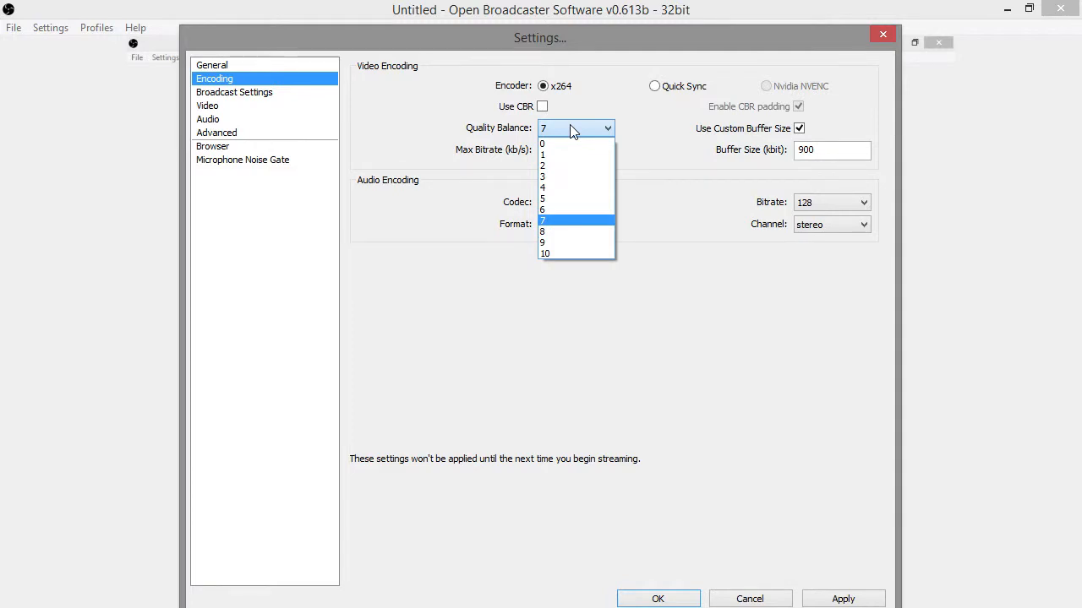
click(569, 127)
click(545, 105)
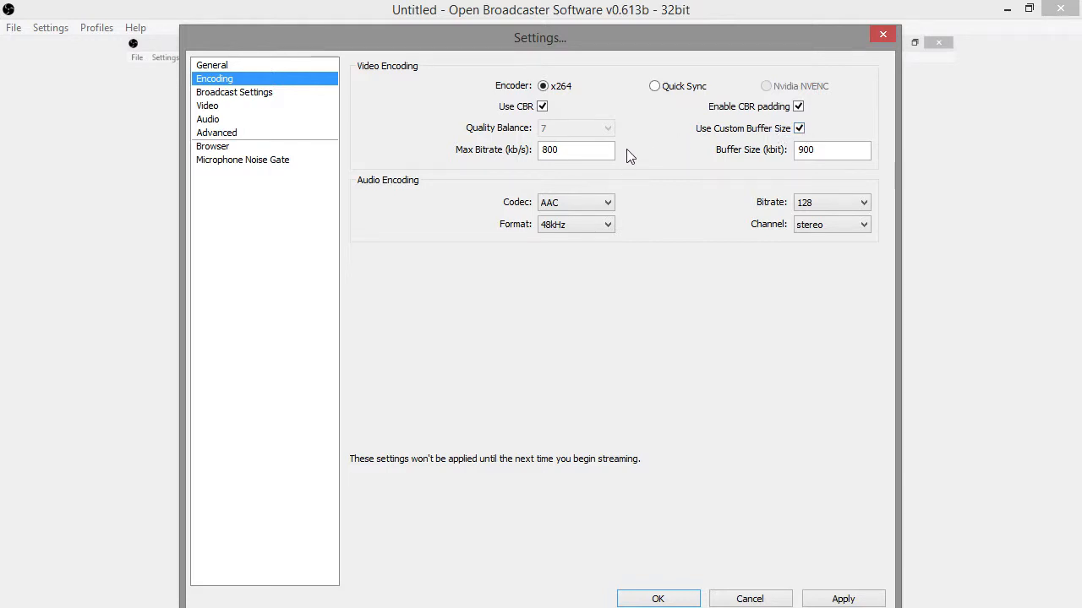
Step: Examine the available bitrate, codec and channel options for audio encoding
mouse_move(560, 153)
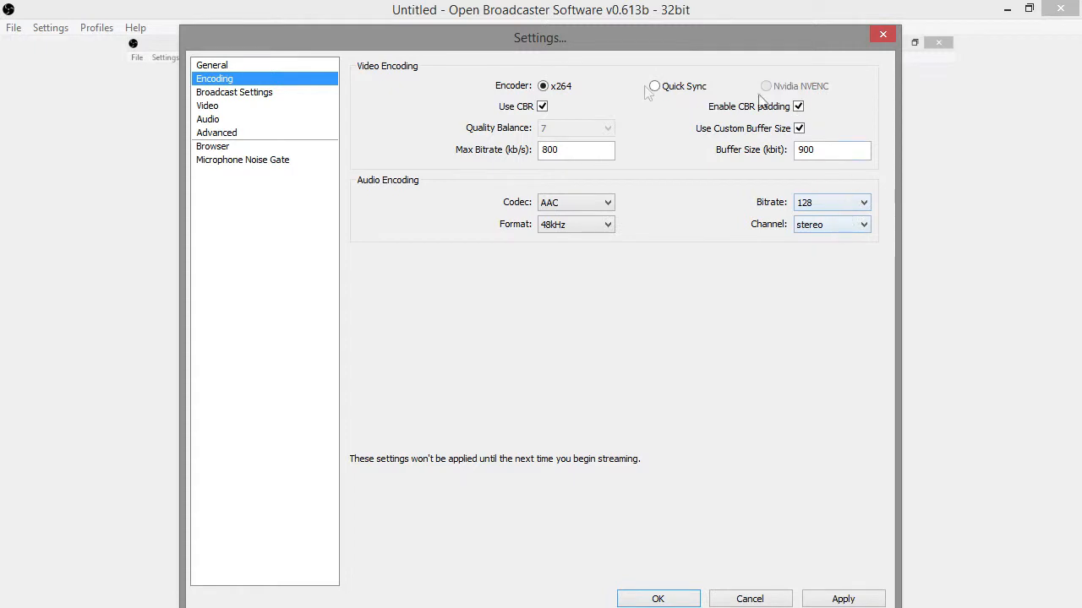
click(851, 210)
click(852, 211)
click(803, 205)
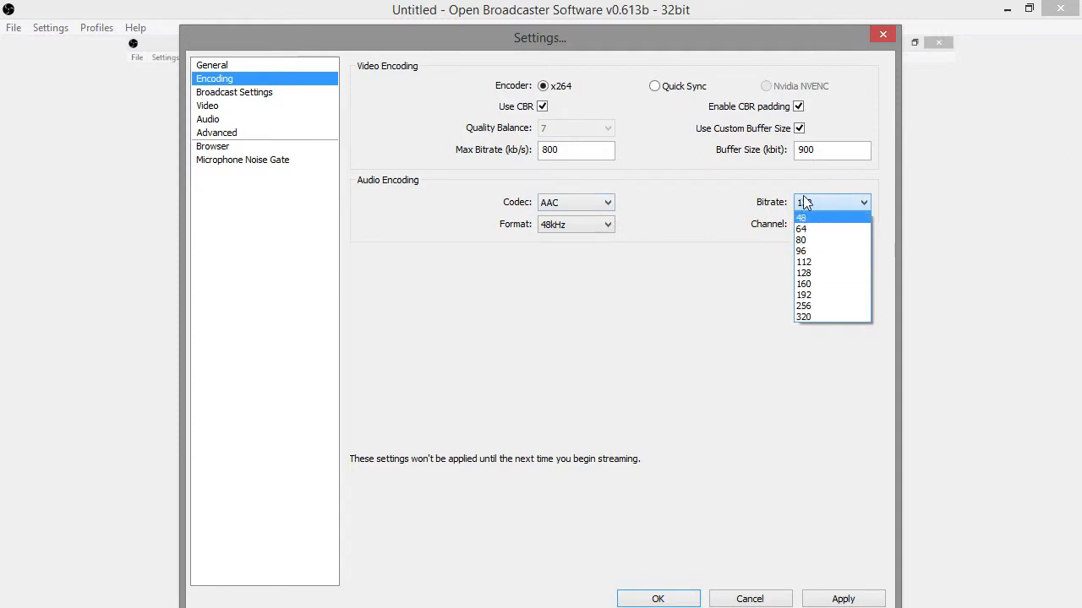
click(808, 204)
click(599, 206)
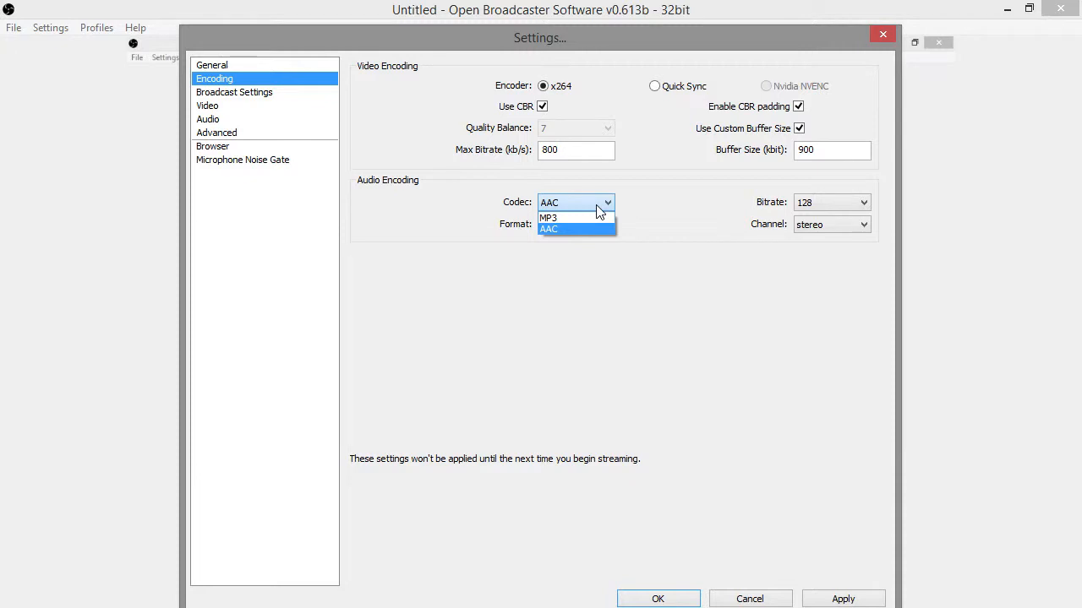
click(598, 210)
click(838, 226)
click(839, 226)
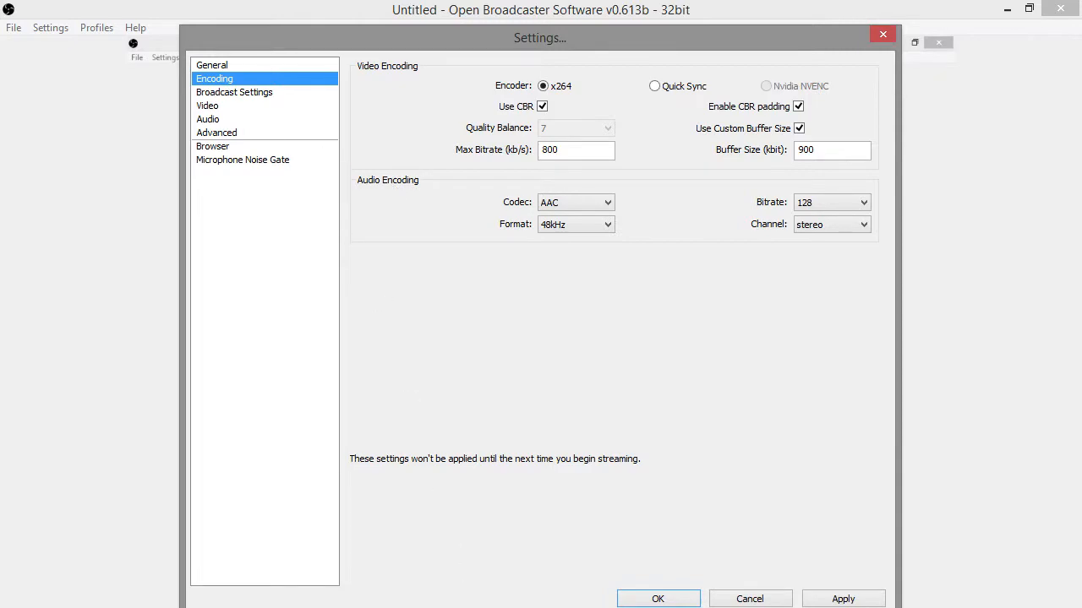
Step: Switch to the browser and run the TestMy.net internet speed test
mouse_move(466, 602)
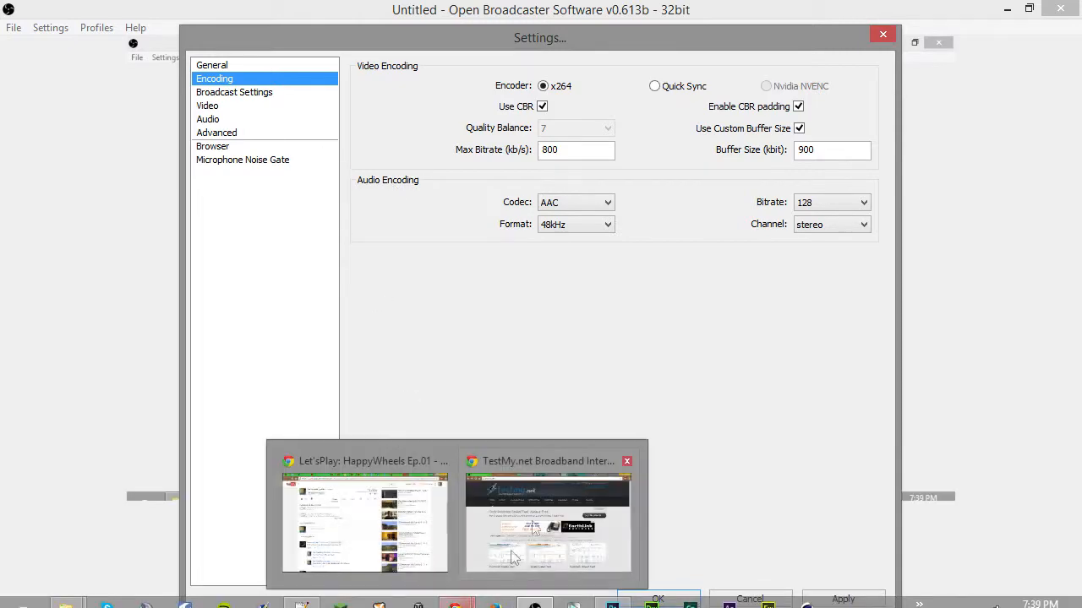
click(540, 515)
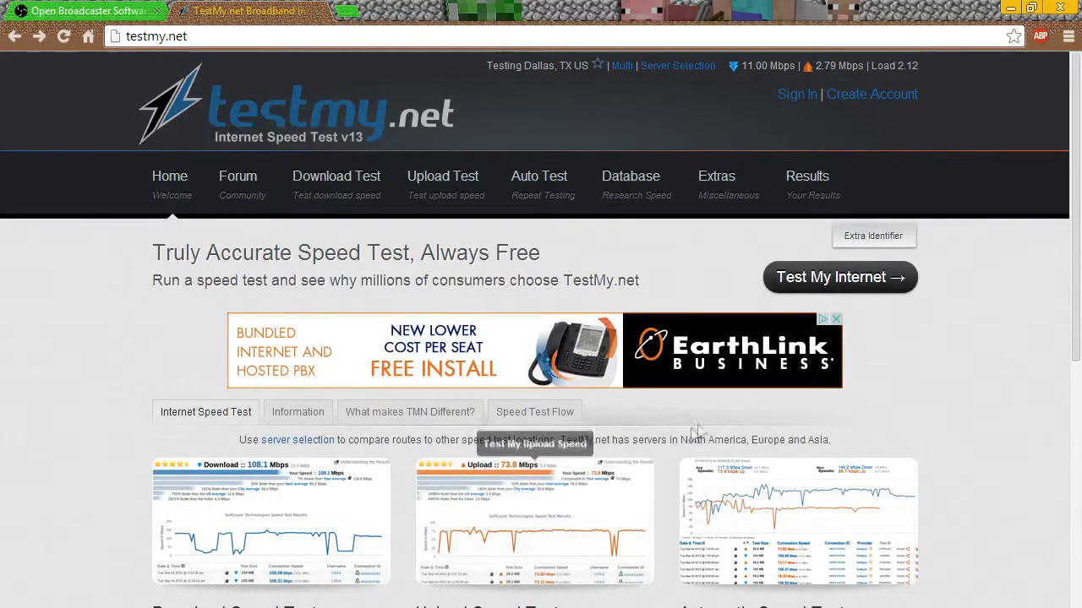
click(809, 277)
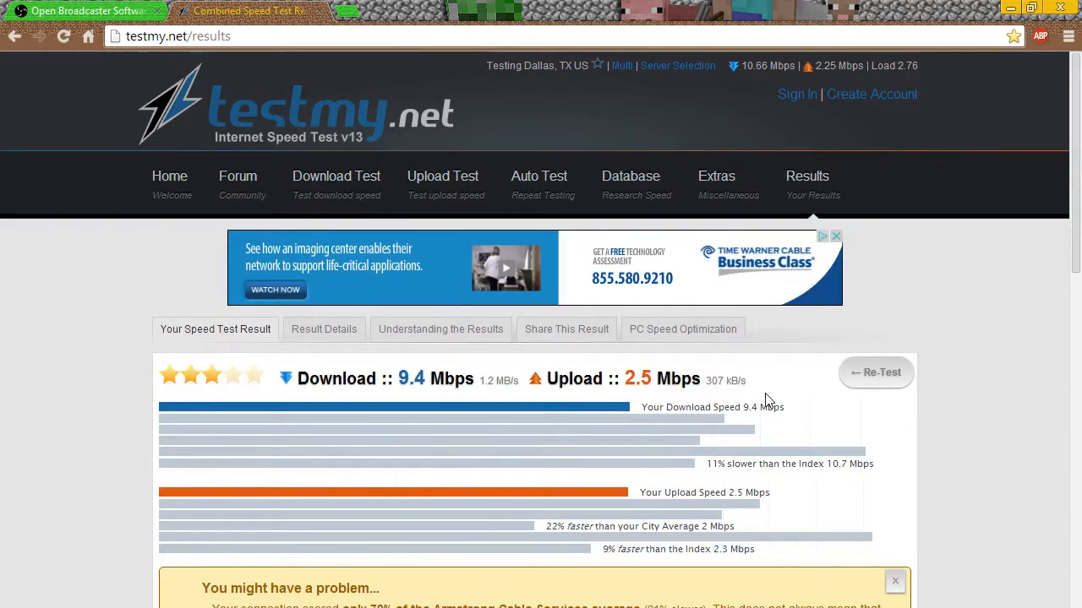
Step: Return to the Open Broadcaster Software settings and open Broadcast Settings, discarding the Encoding changes
mouse_move(731, 607)
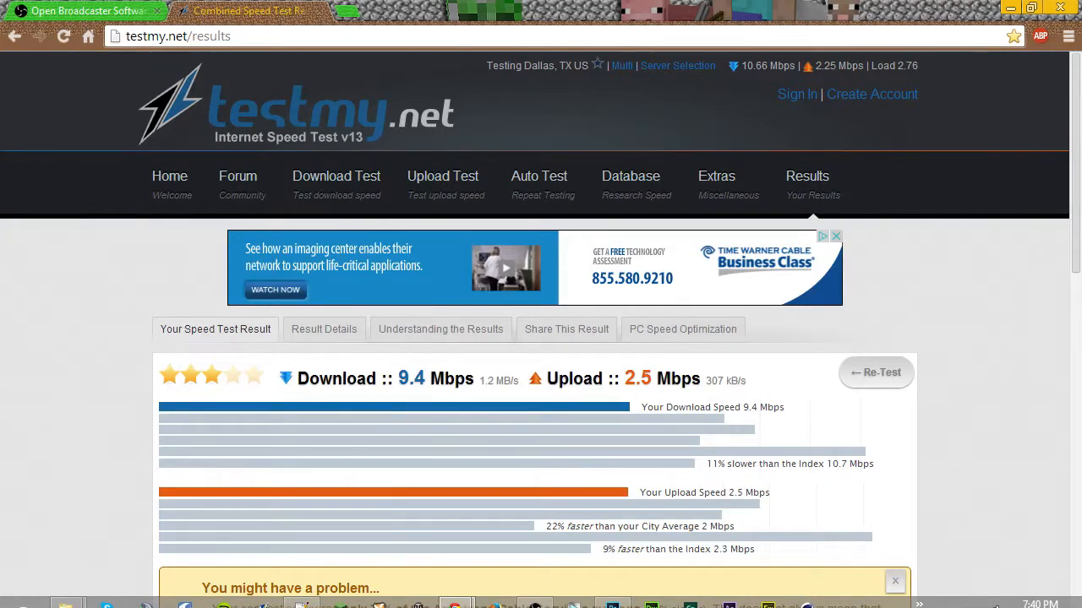
click(535, 606)
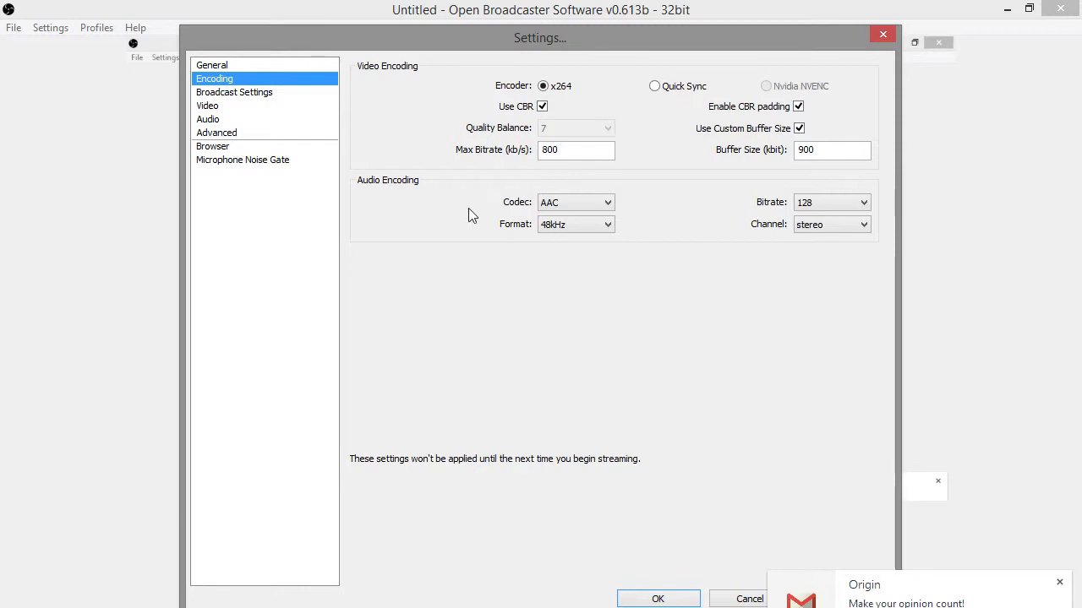
click(204, 92)
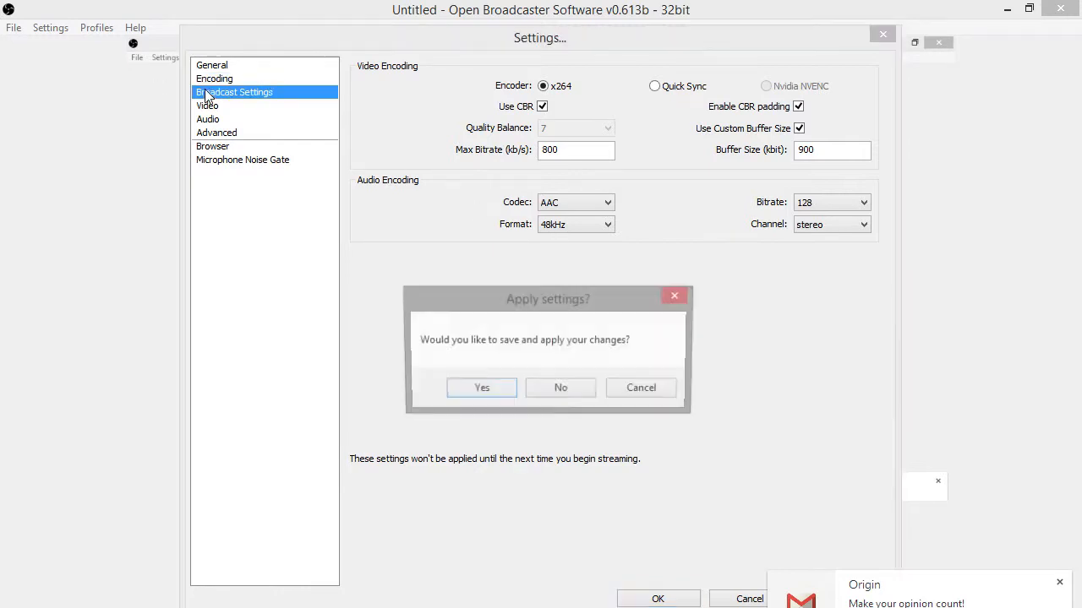
click(556, 390)
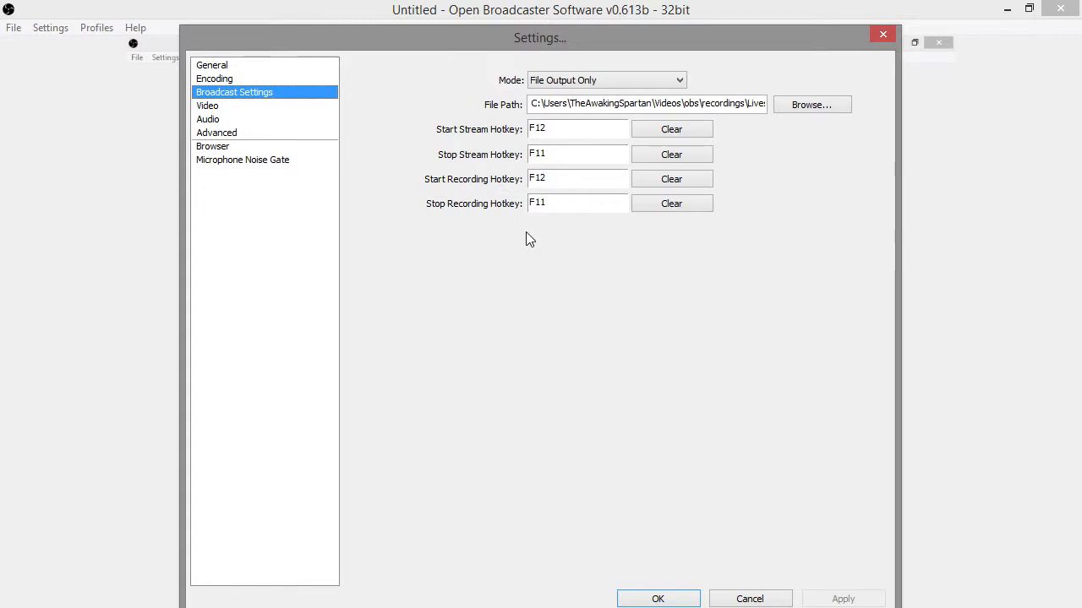
Step: Examine the recording save location and the available output modes, keeping the existing file path and File Output Only
click(811, 105)
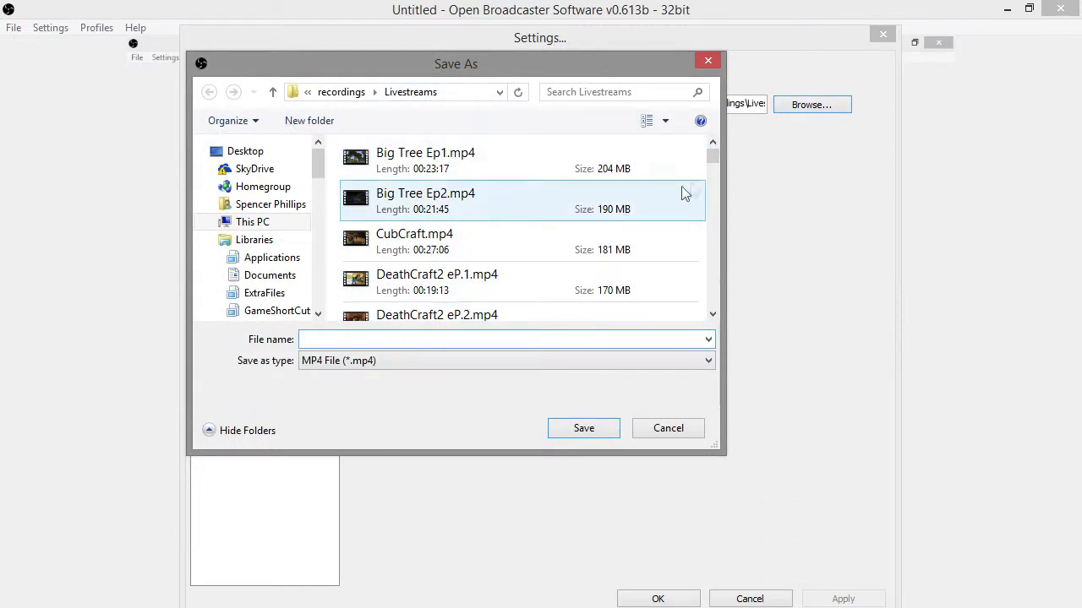
drag(717, 156, 715, 286)
click(676, 428)
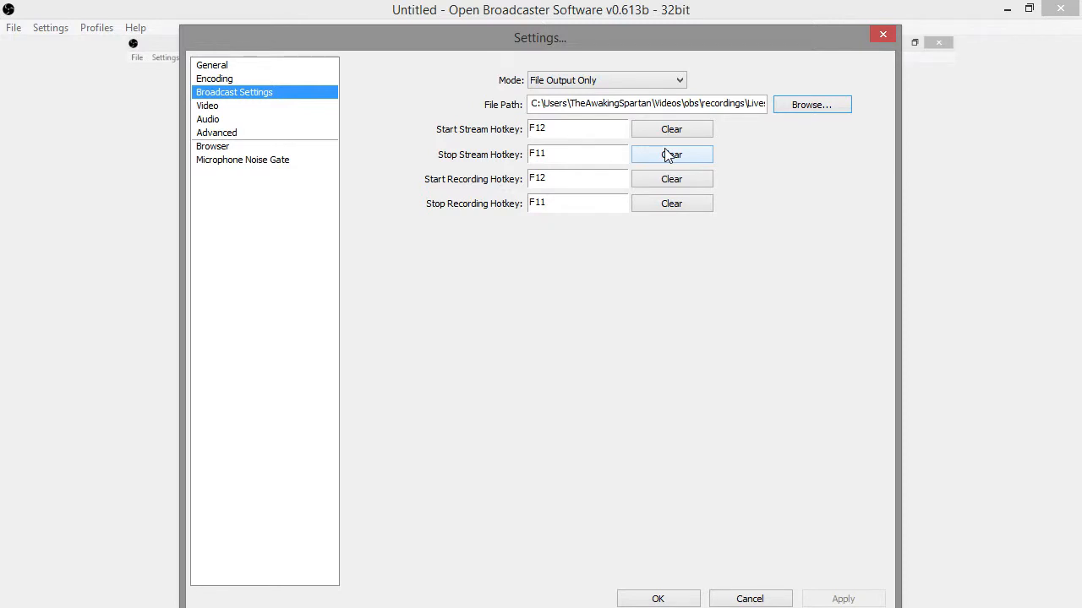
click(681, 81)
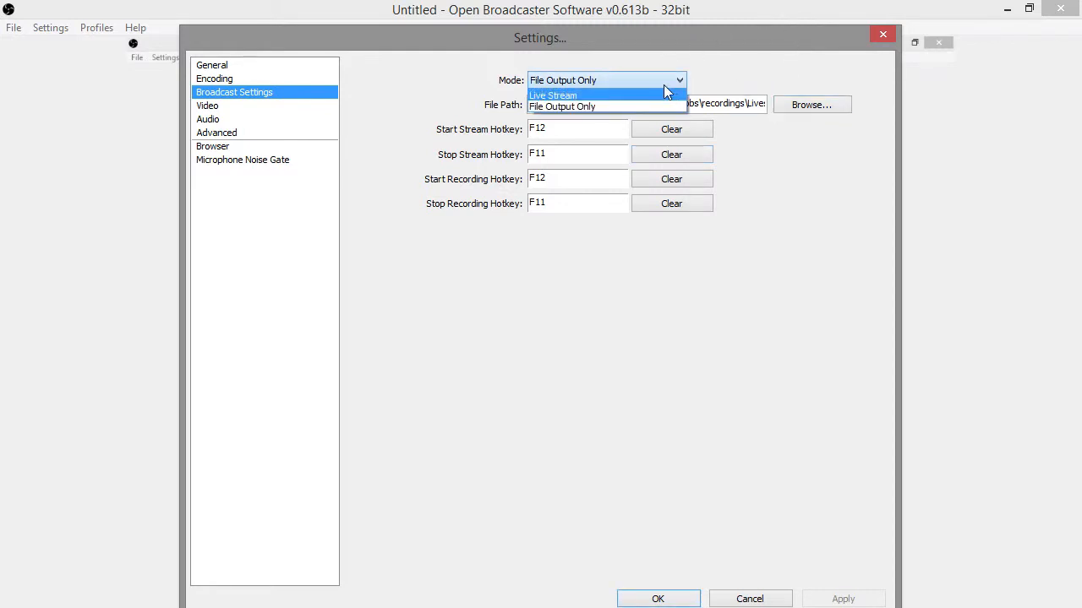
click(663, 86)
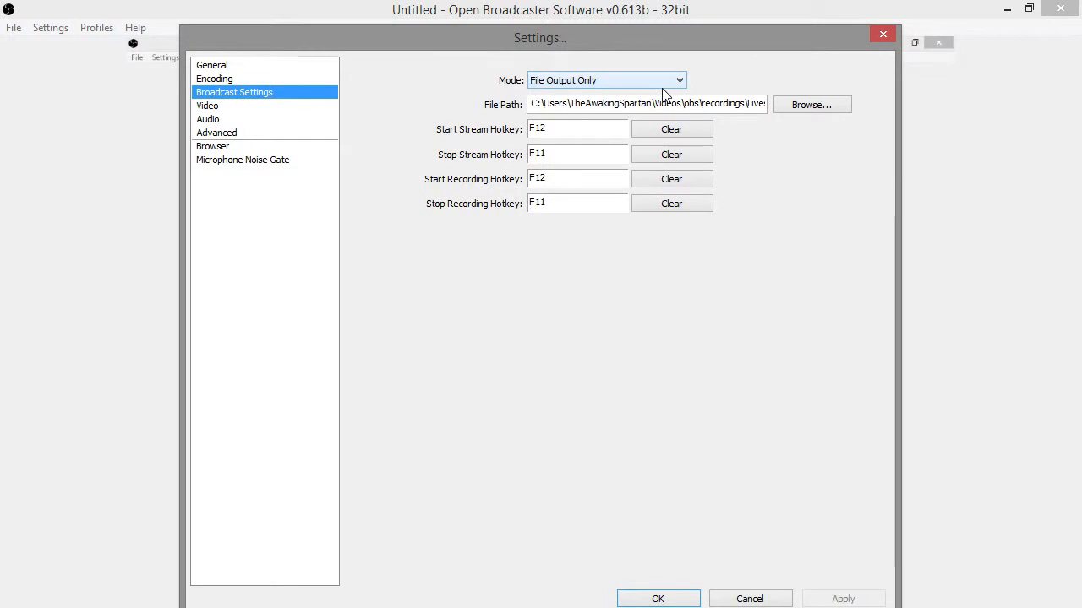
Step: Set the broadcast mode to Live Stream and examine the streaming service, server and stream key options, keeping Twitch / Justin.tv and US East: New York, NY
click(676, 84)
click(594, 94)
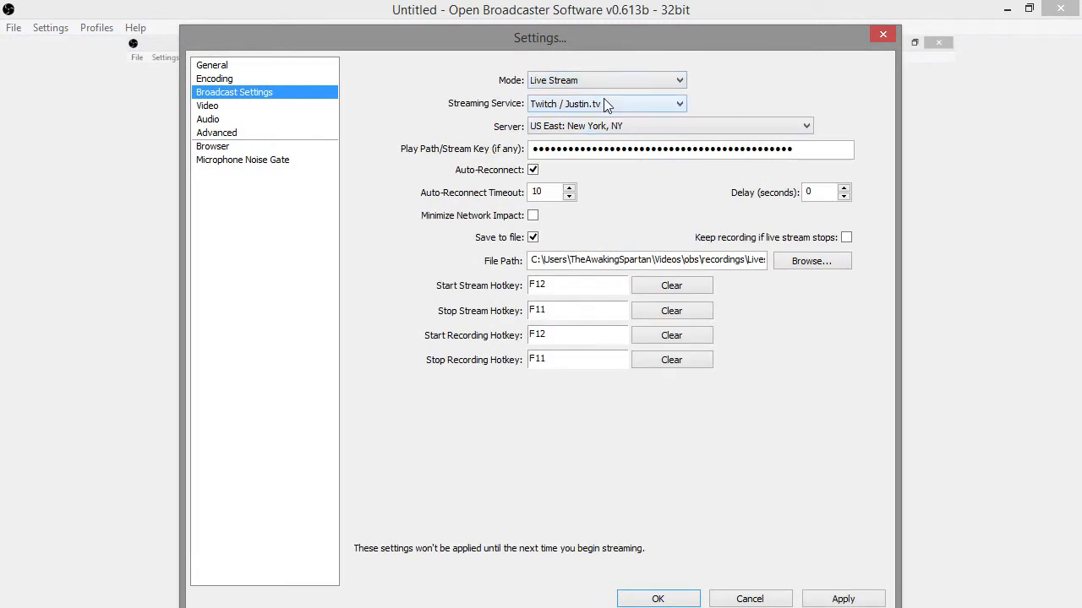
click(601, 103)
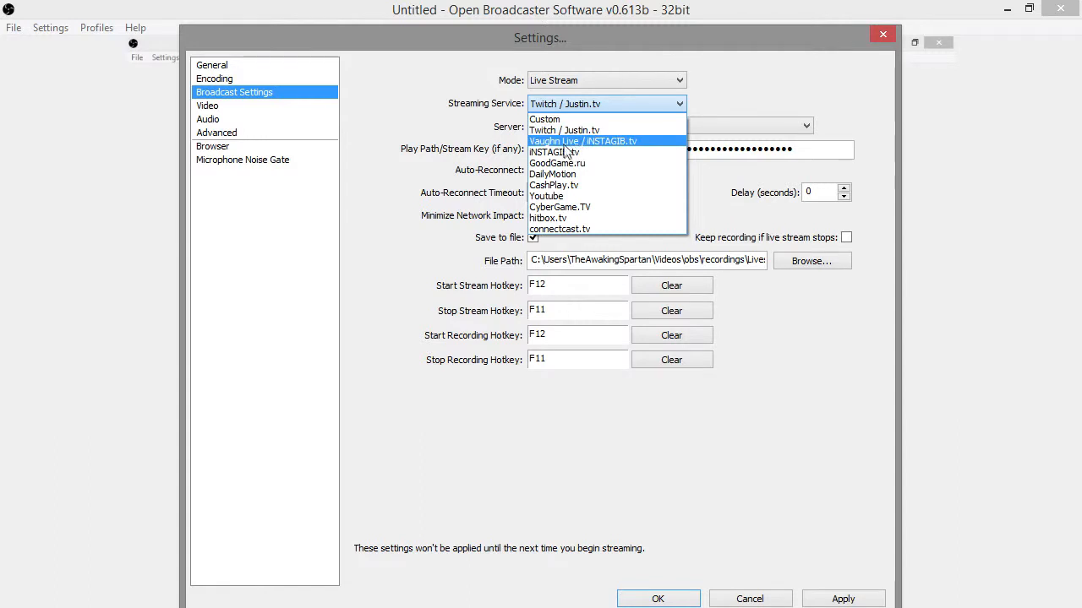
click(571, 104)
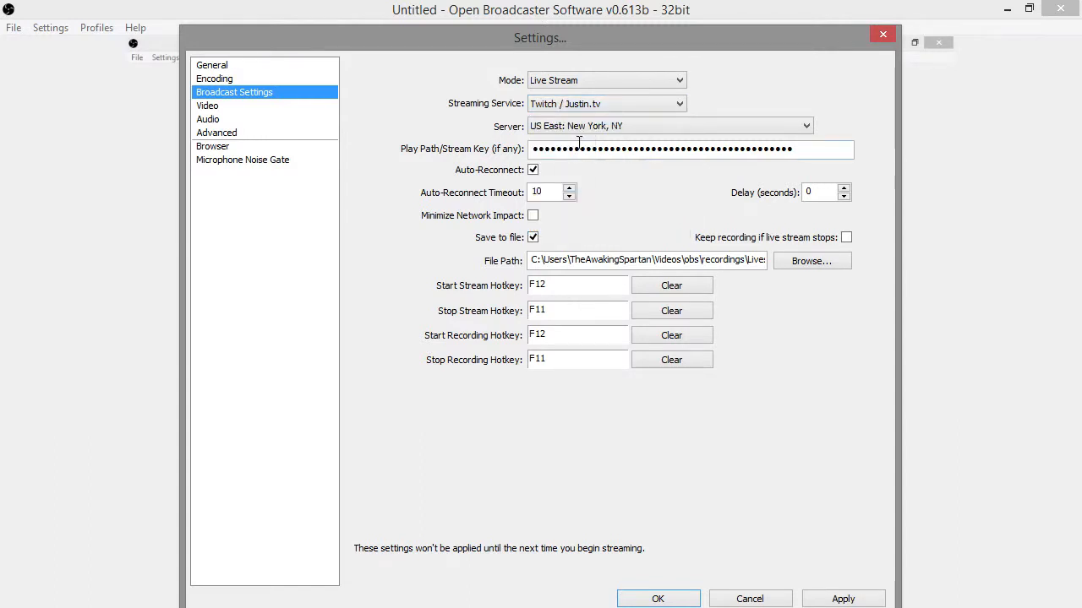
click(556, 131)
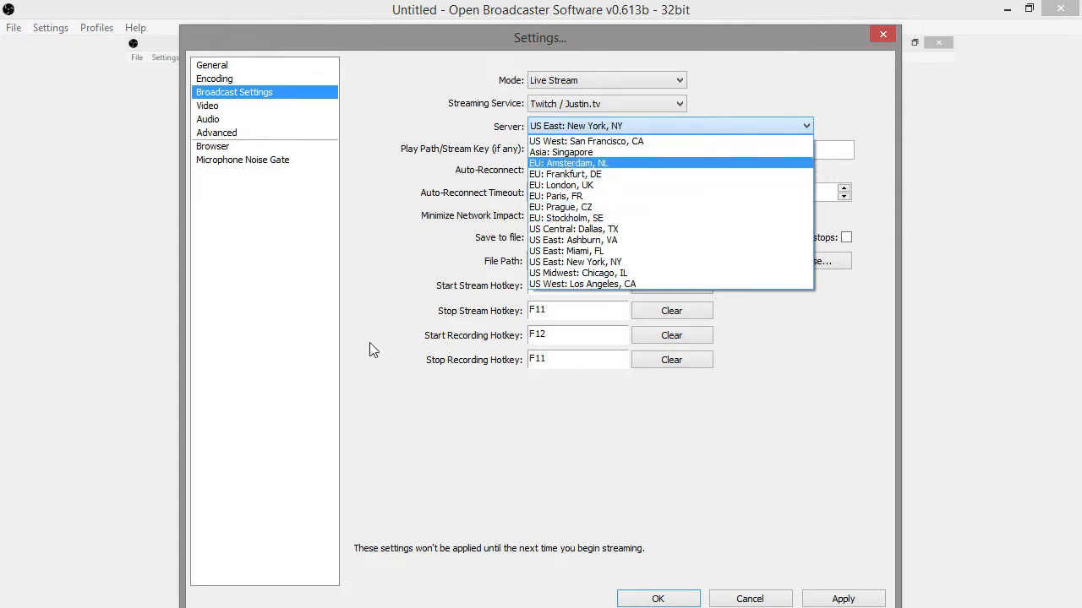
click(459, 197)
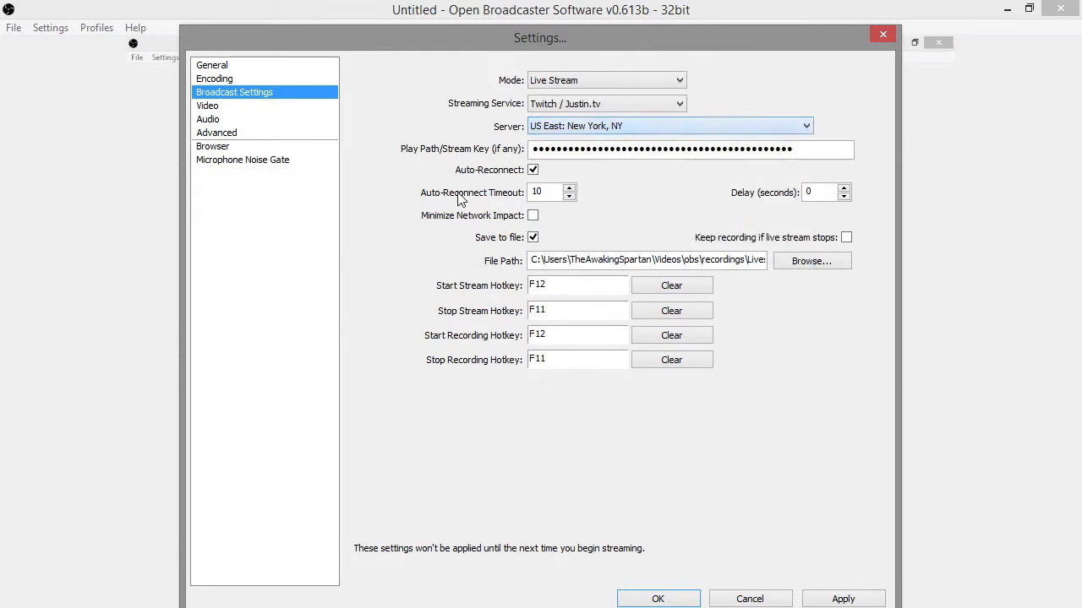
click(545, 152)
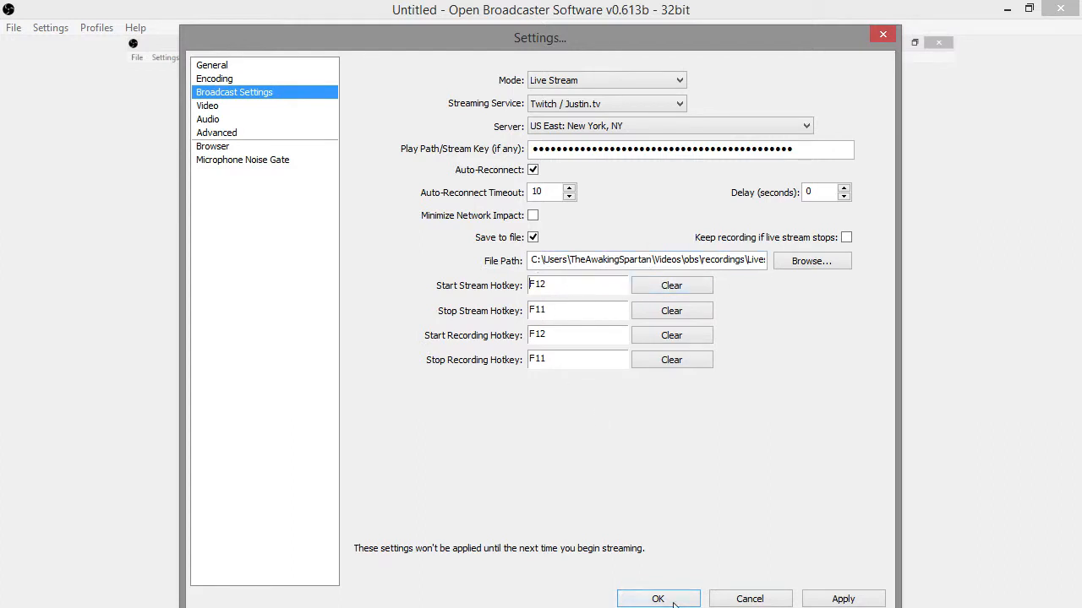
Step: Set the broadcast mode back to File Output Only and open the Video settings without saving the broadcast changes
click(625, 80)
click(596, 107)
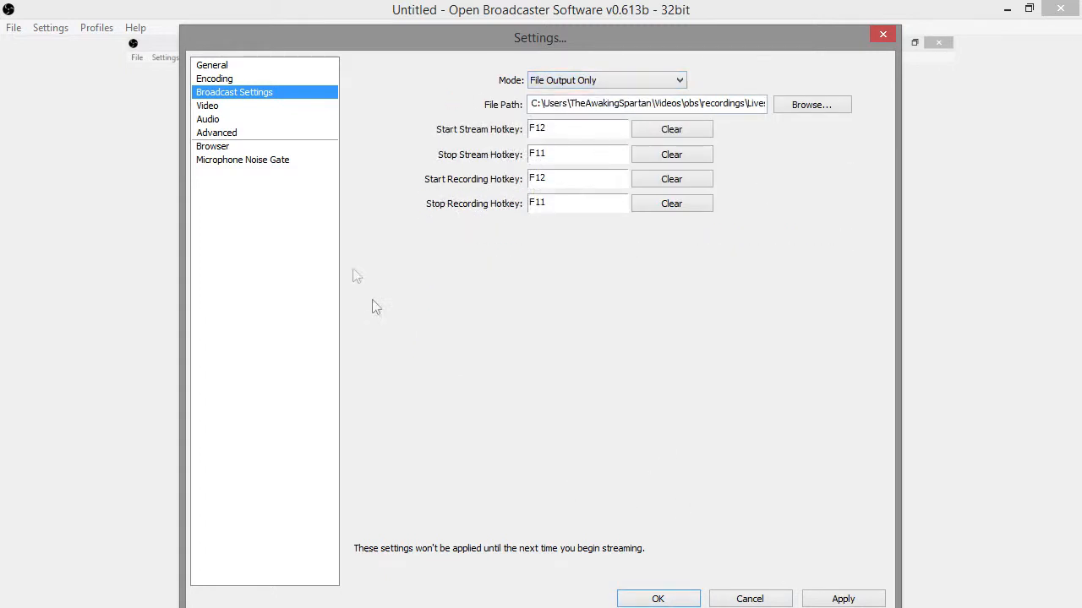
click(245, 106)
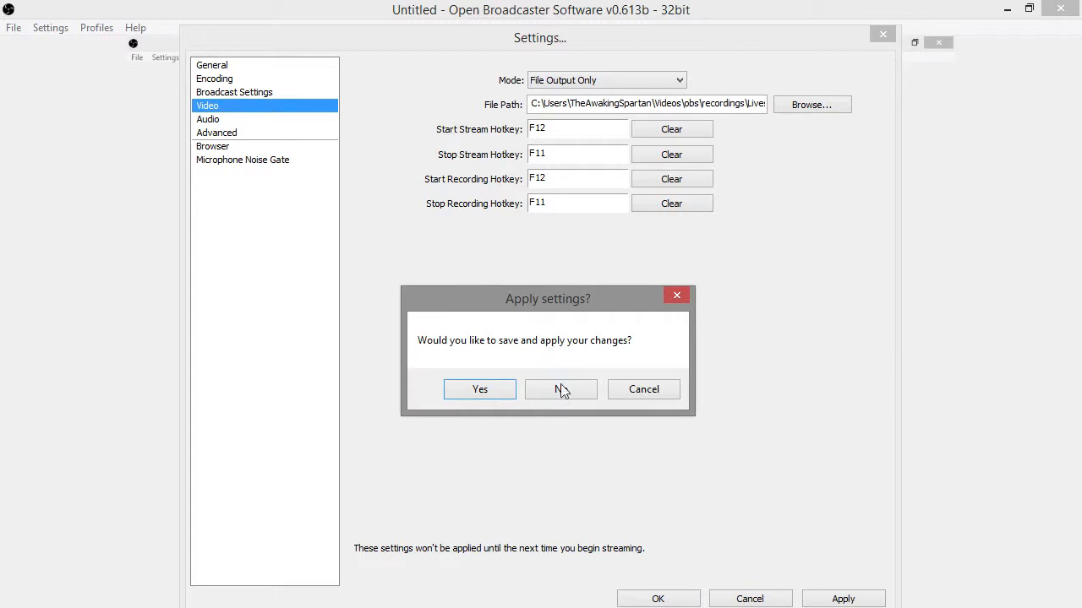
click(560, 389)
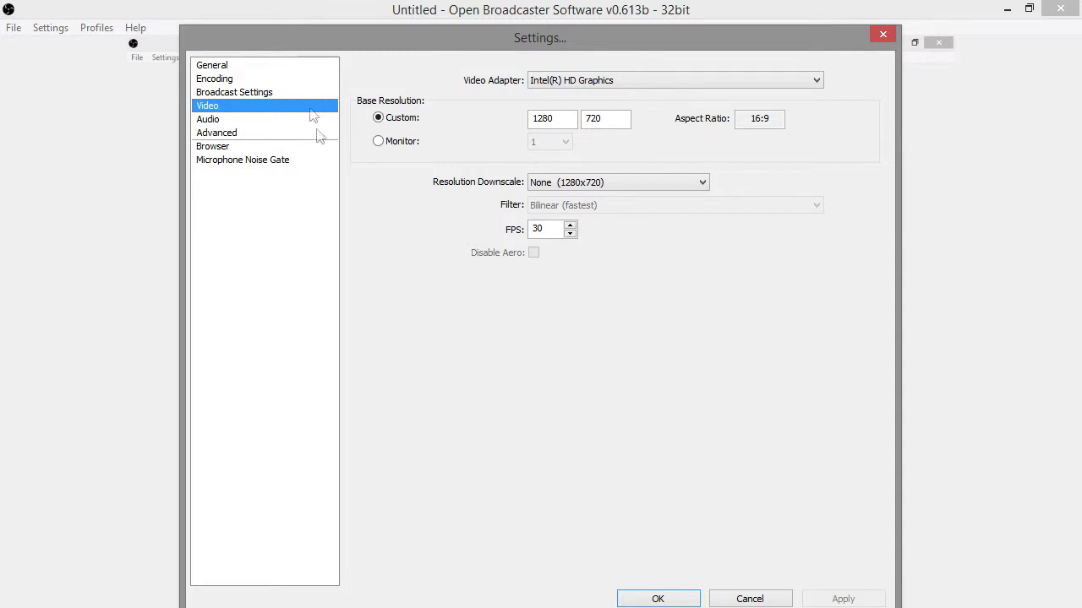
Step: Try monitor 1 as the source of the base resolution and return to the Custom option
click(379, 142)
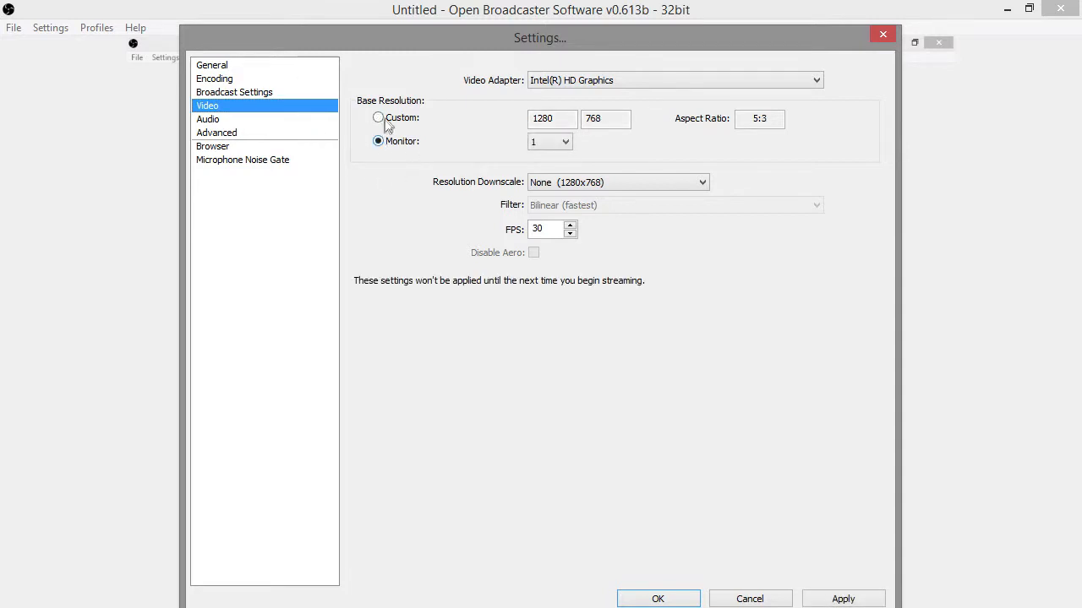
click(565, 143)
click(554, 155)
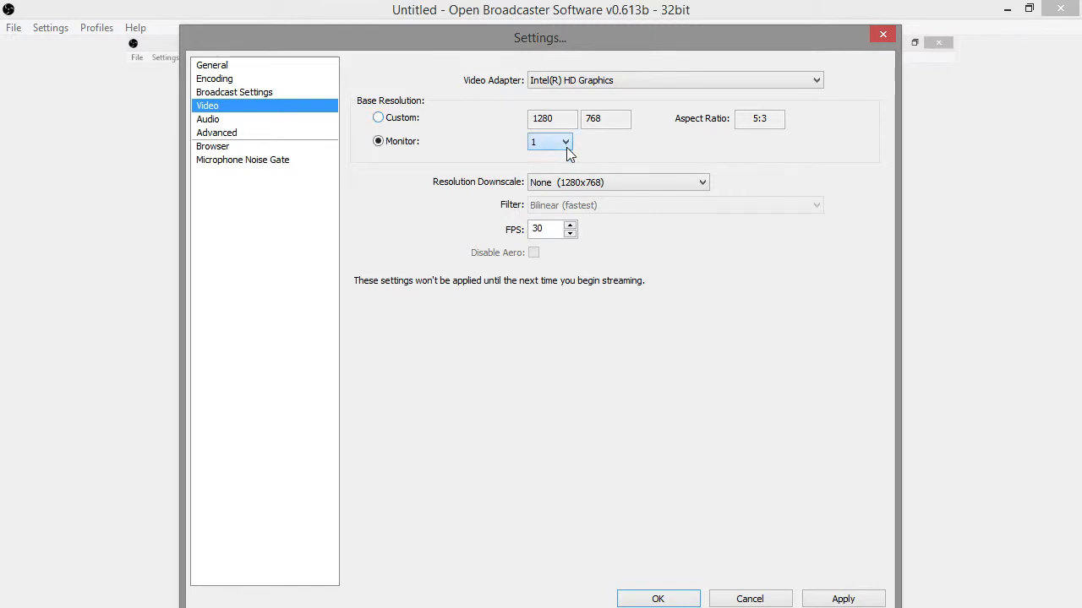
click(379, 118)
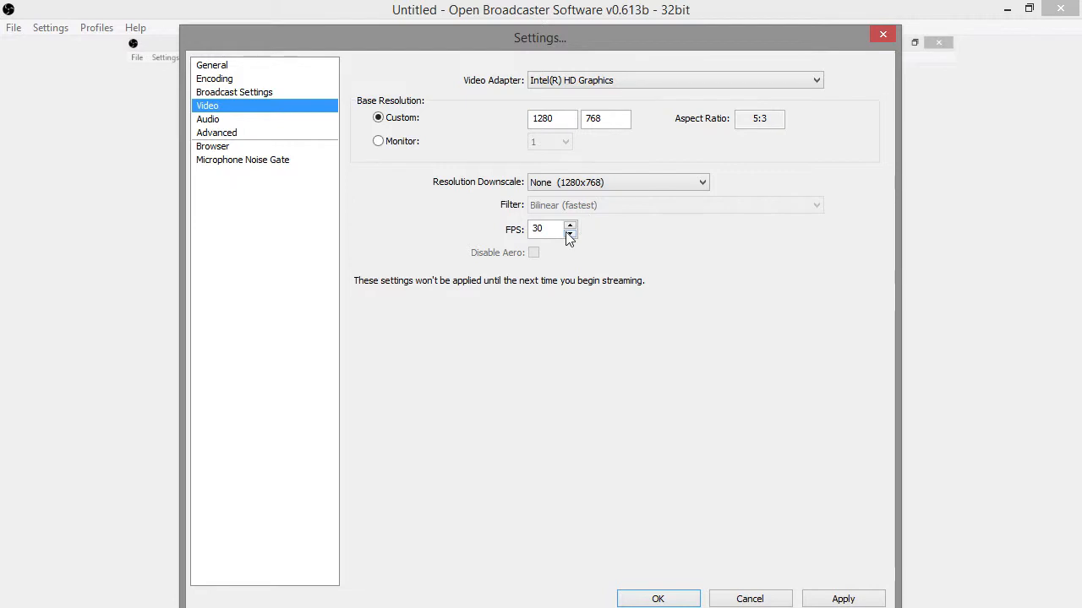
Step: Examine the available resolution downscale options, keeping None (1280x768)
click(566, 186)
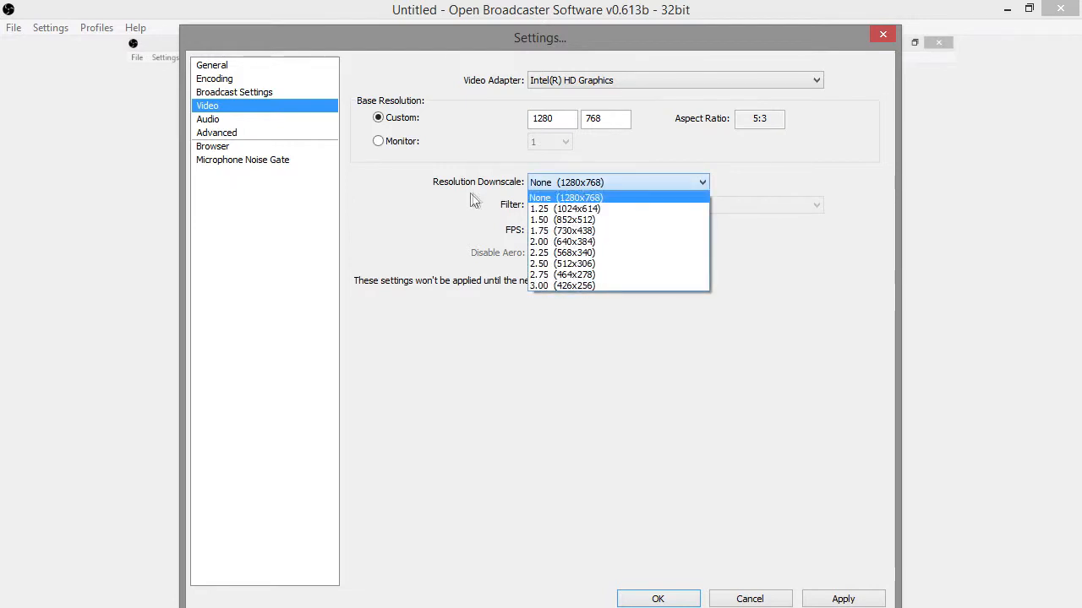
click(412, 240)
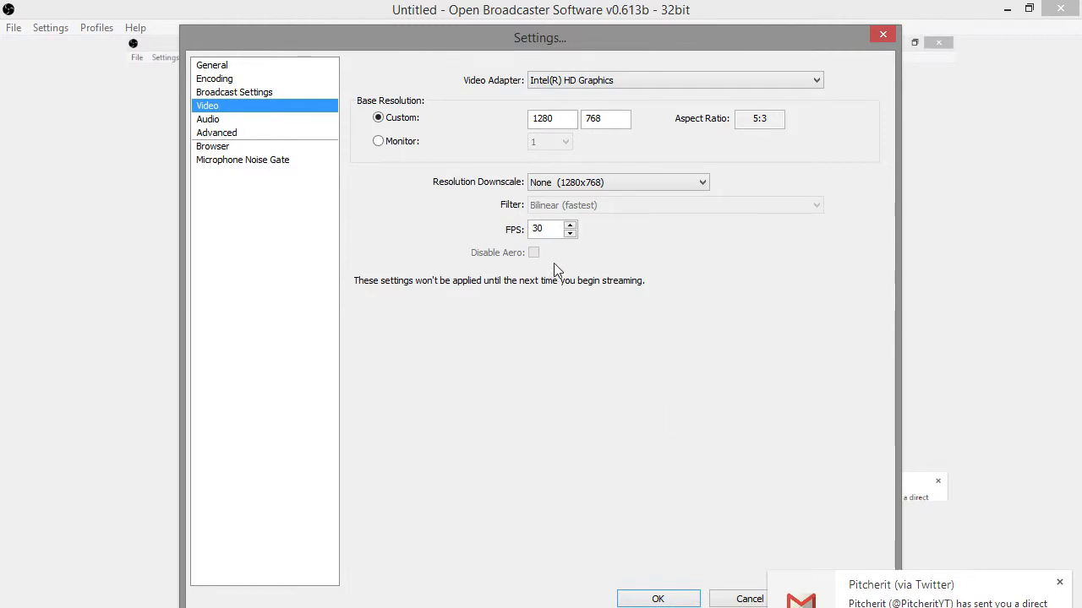
click(558, 186)
click(557, 194)
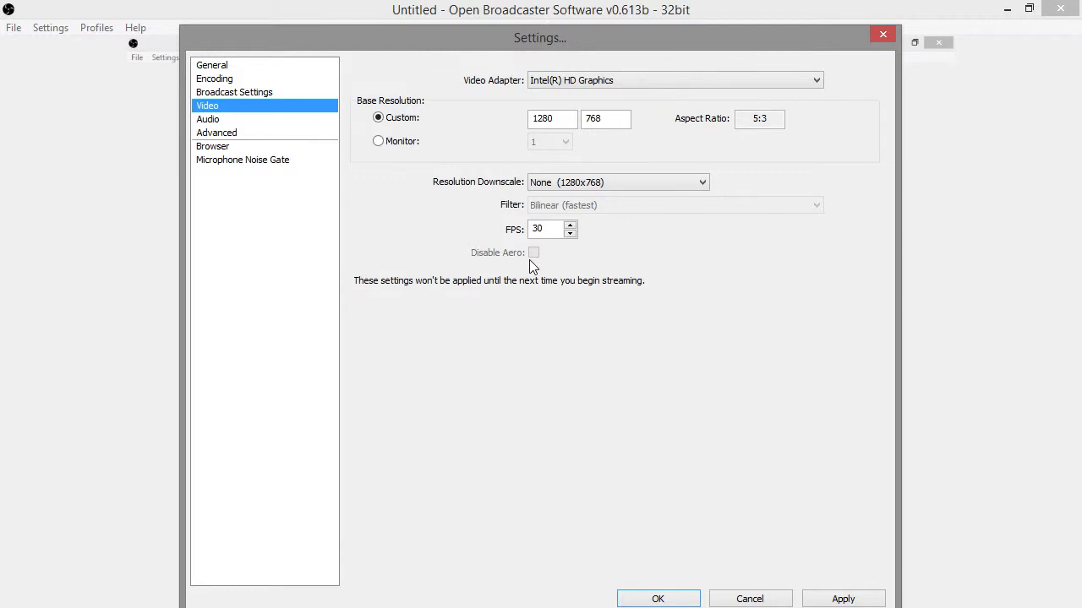
Step: Open the Audio settings, discarding the Video changes, and examine the desktop and microphone device options, keeping Default and the IDT microphones
click(213, 119)
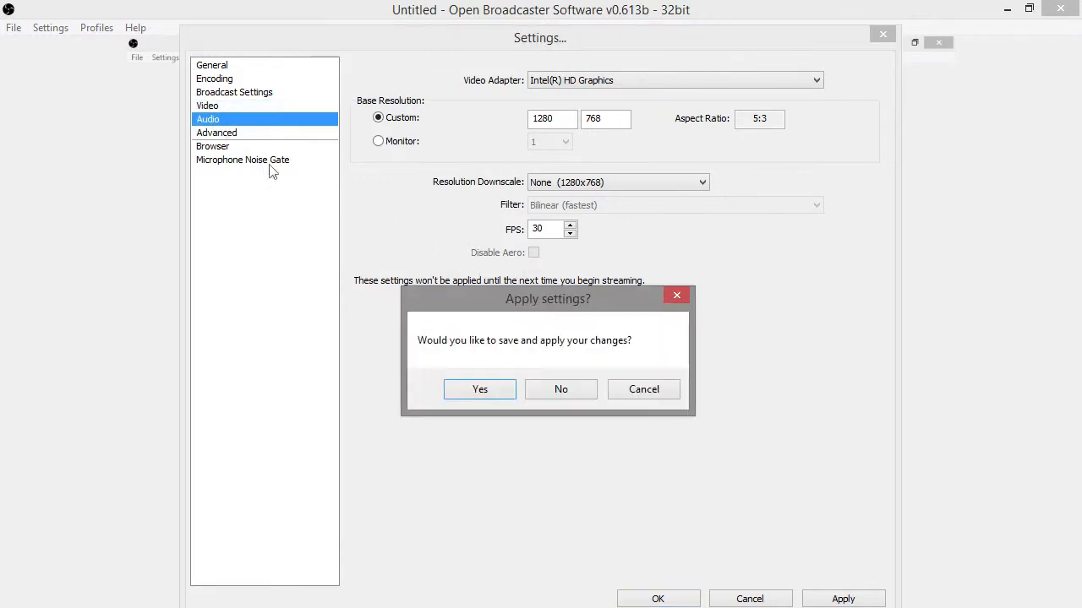
click(556, 386)
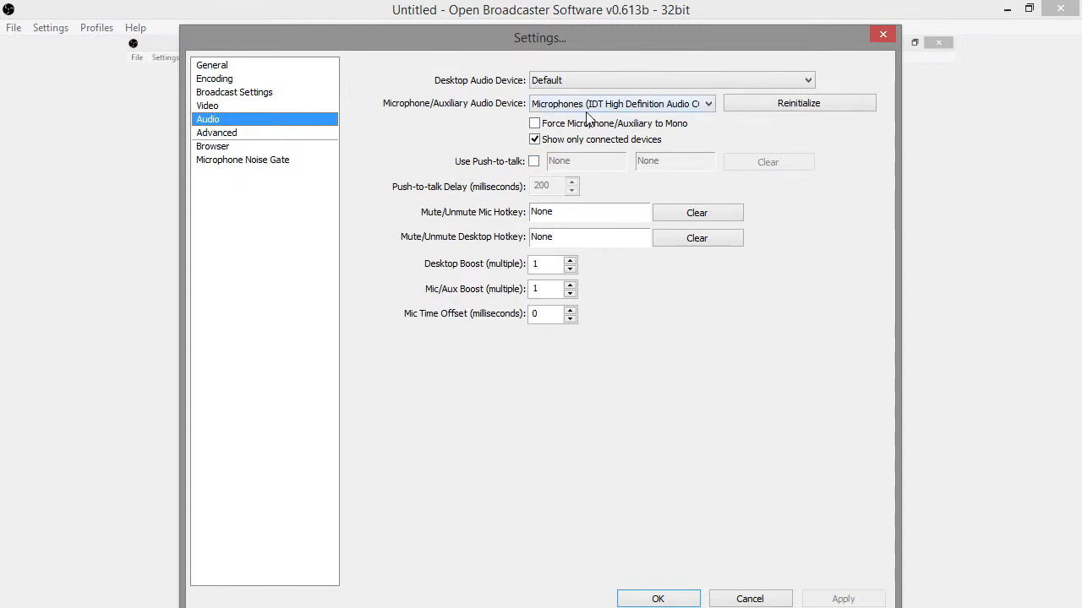
click(570, 86)
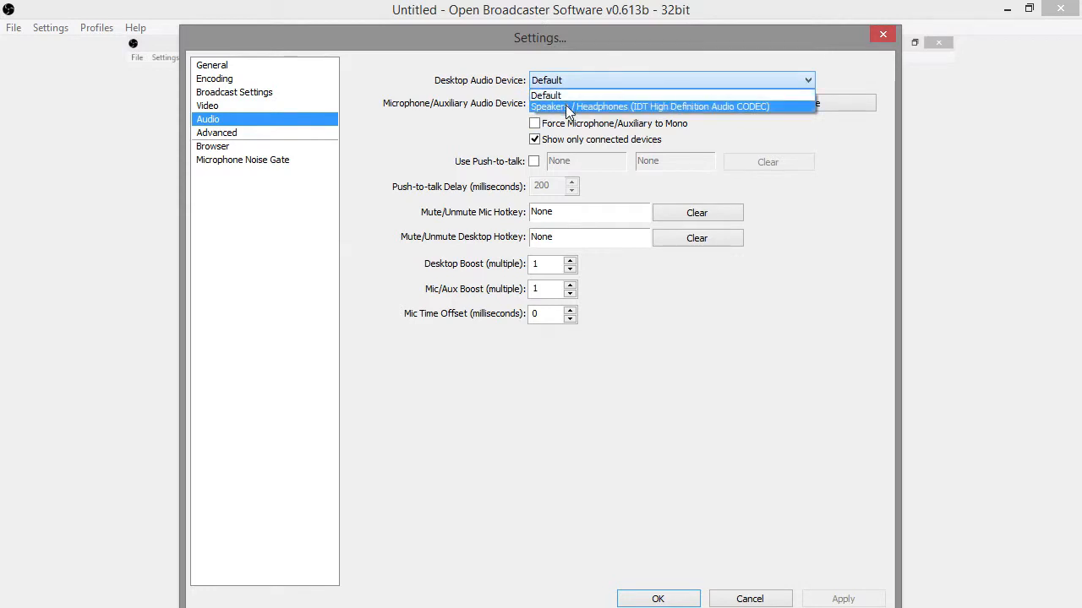
click(559, 95)
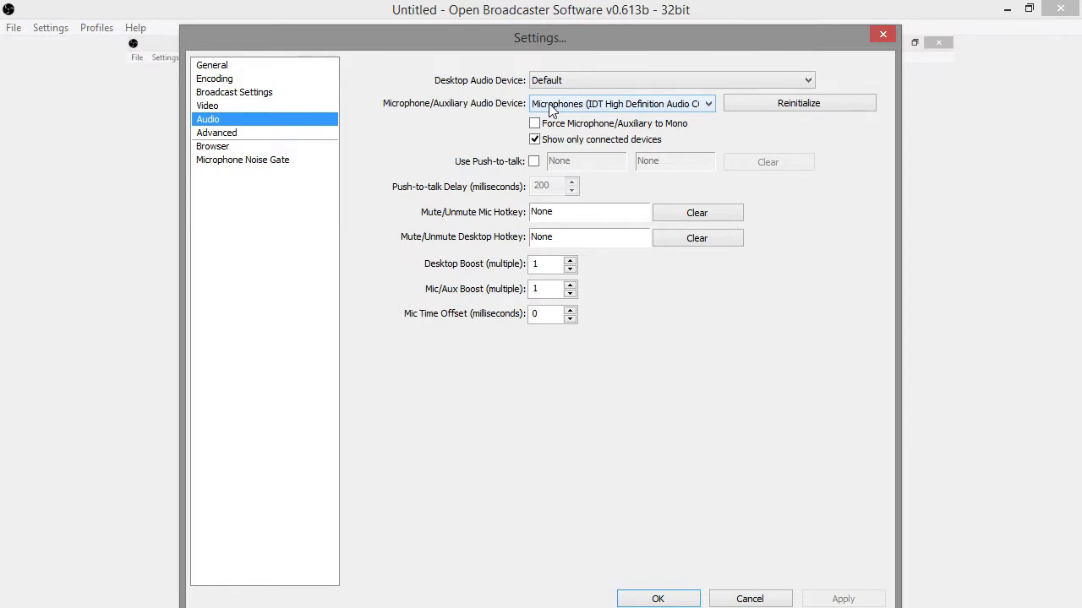
click(551, 105)
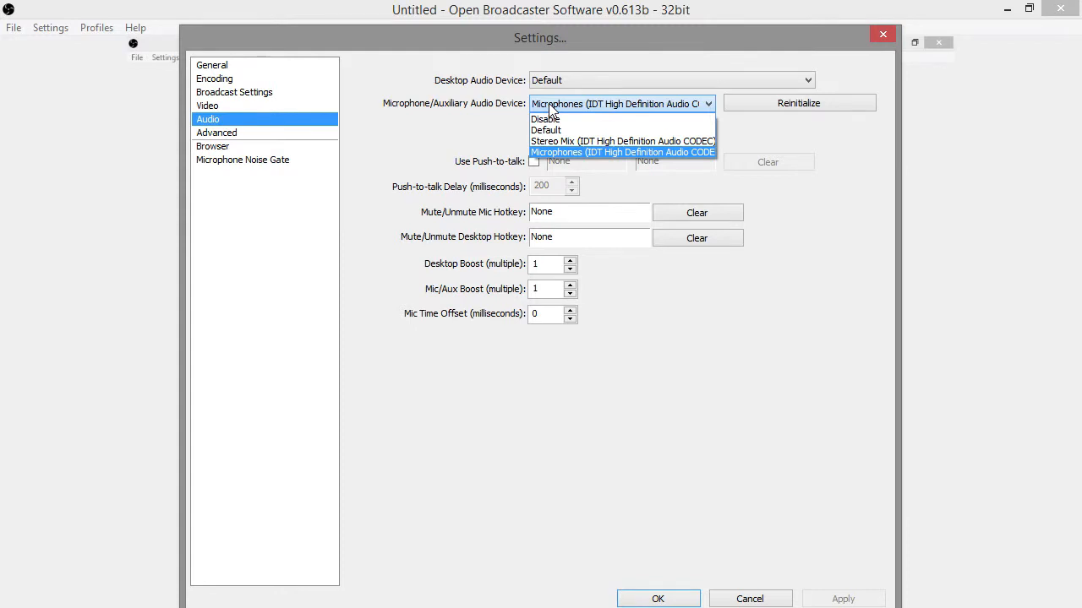
click(550, 108)
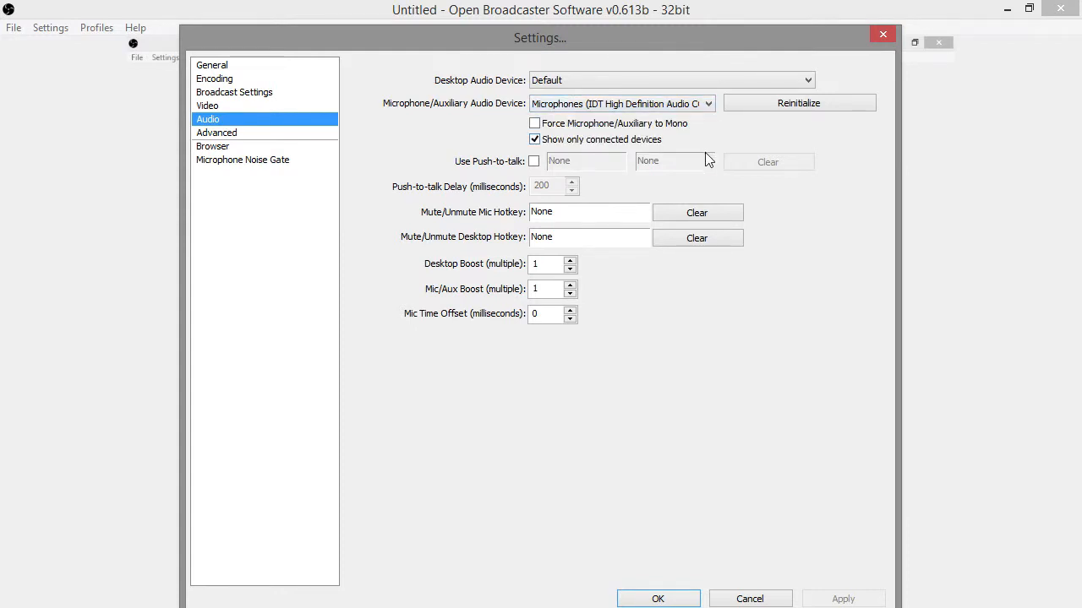
click(792, 110)
Step: Examine the Advanced, Browser and Microphone Noise Gate settings and close the settings window
click(216, 135)
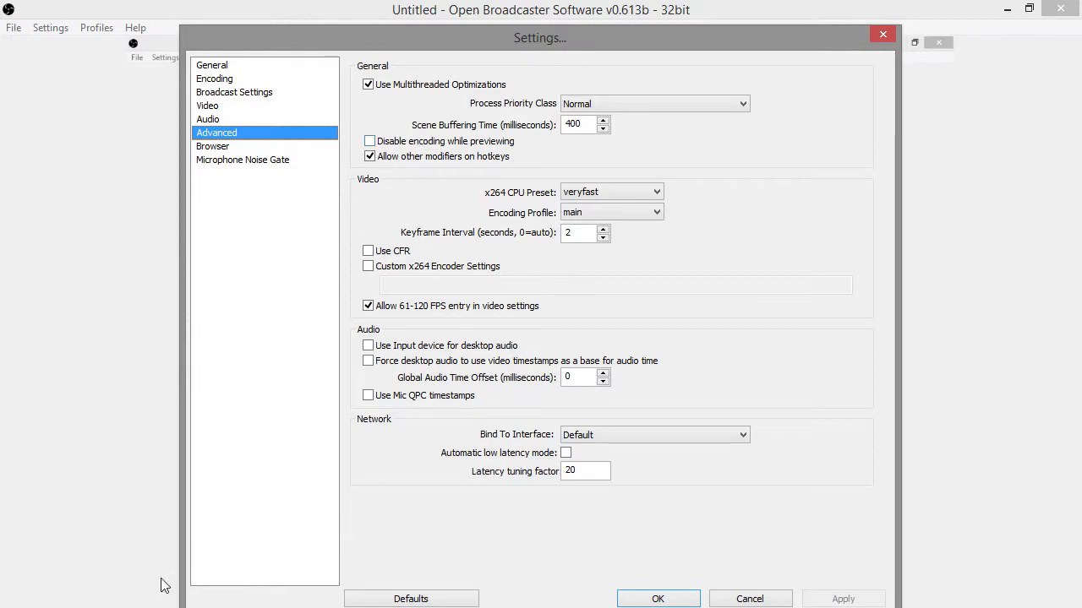
mouse_move(155, 607)
click(216, 148)
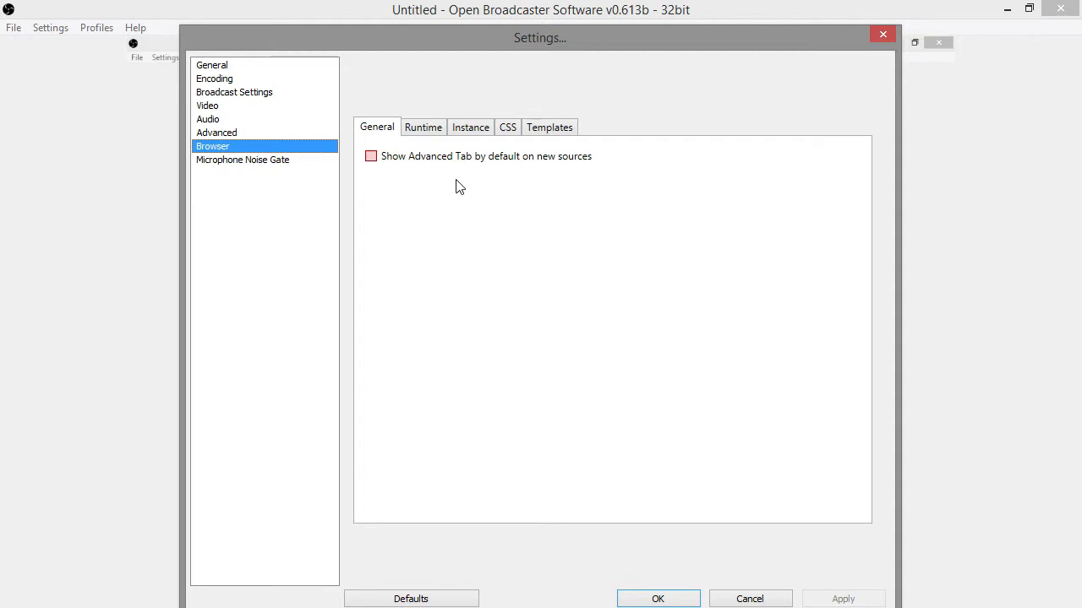
click(227, 168)
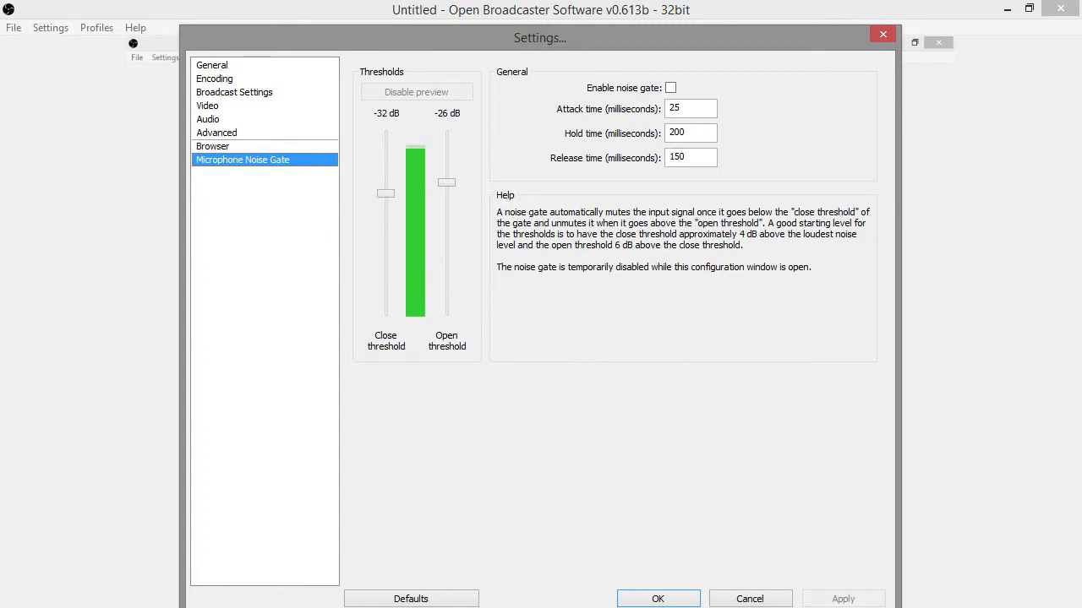
click(656, 596)
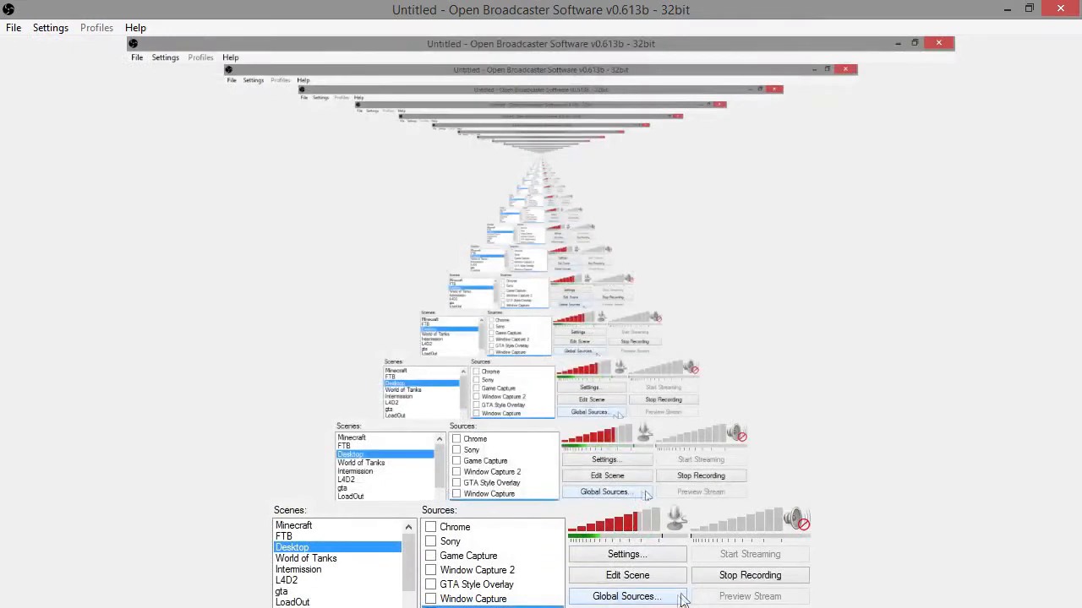
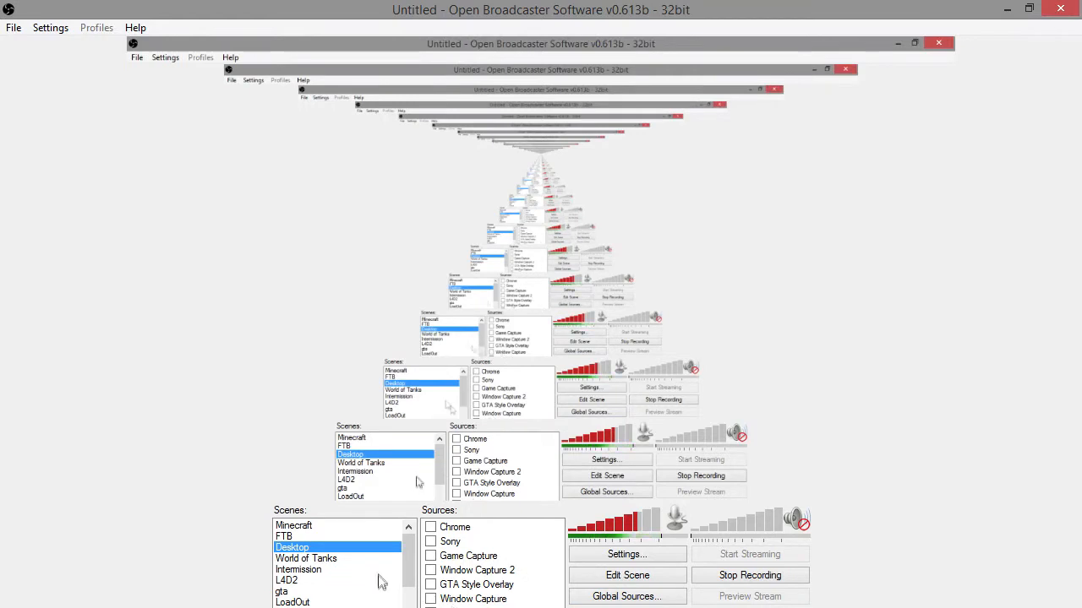
Step: Switch to the scene with the Monitor Capture and tut sources and examine the Window Capture properties of tut
scroll(409, 567, down, 2)
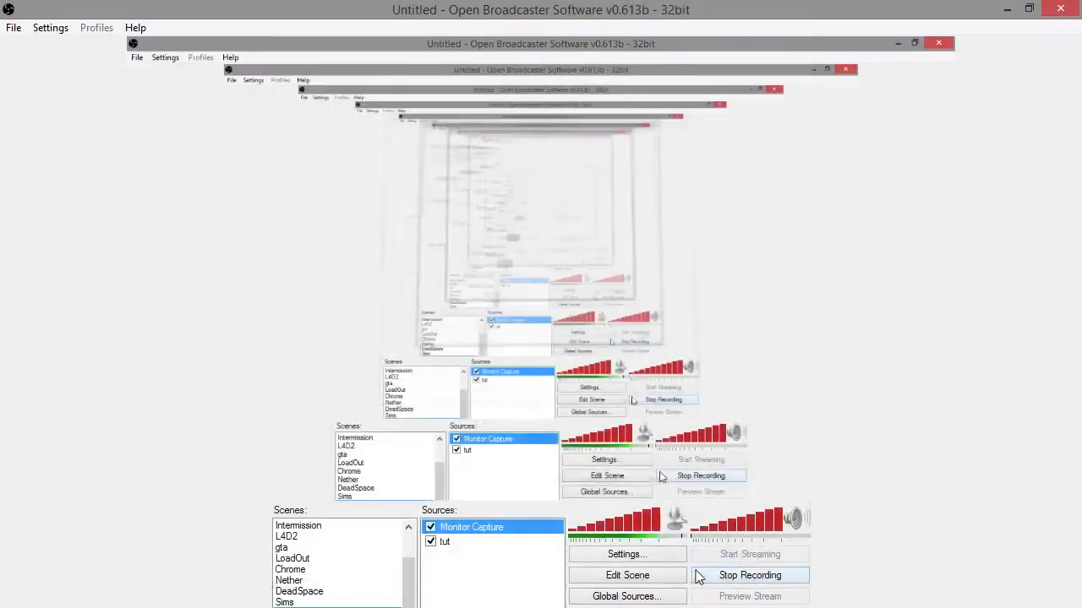
click(454, 541)
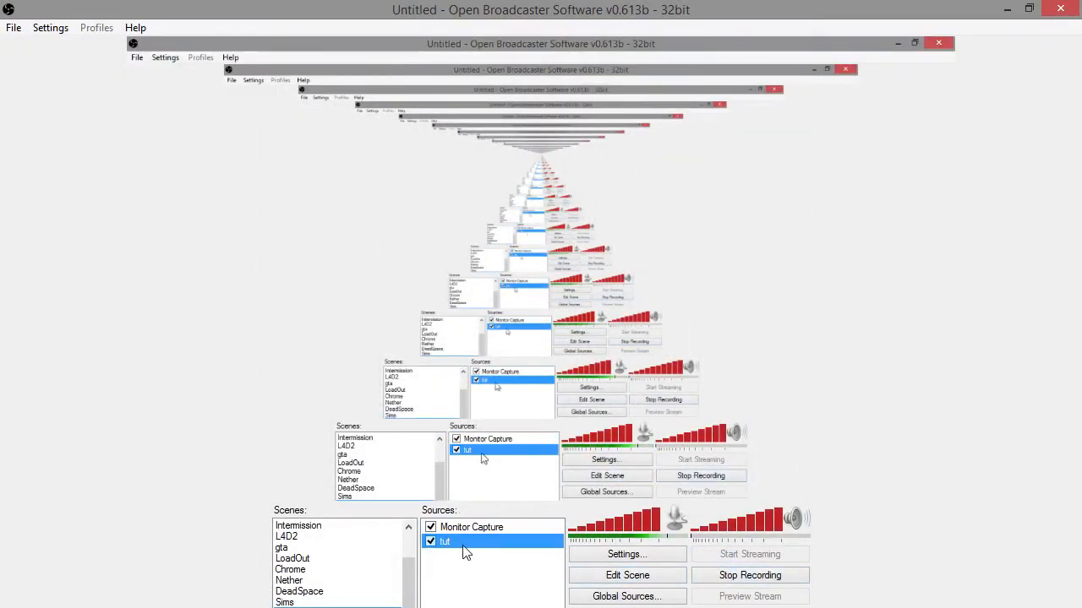
right_click(480, 553)
click(499, 530)
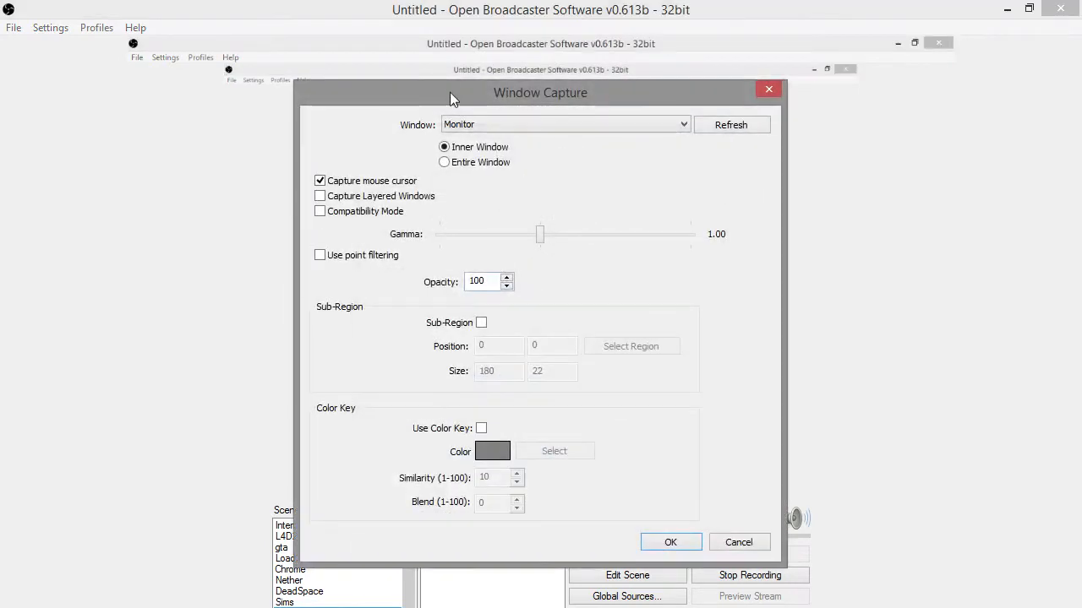
drag(502, 102, 823, 117)
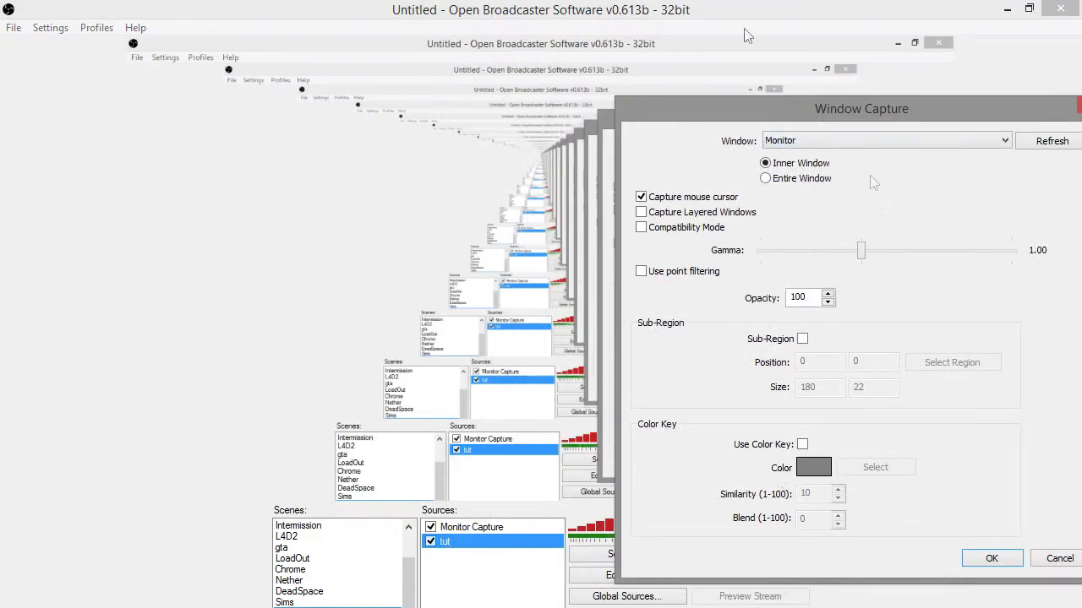
click(988, 559)
Step: Add a Text source to the current scene, keeping the default name Text
right_click(471, 578)
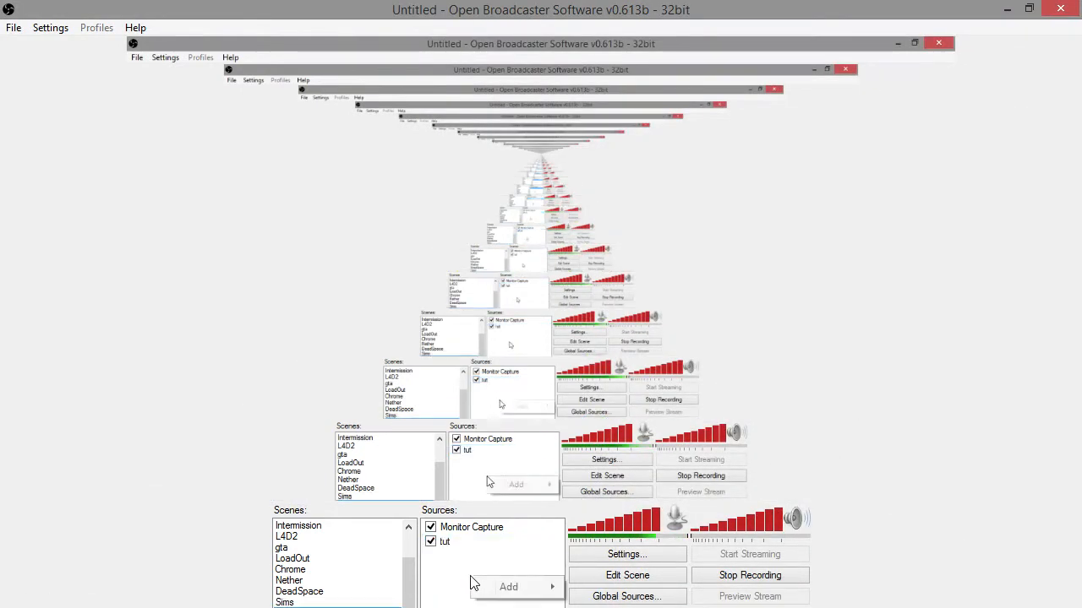
mouse_move(510, 586)
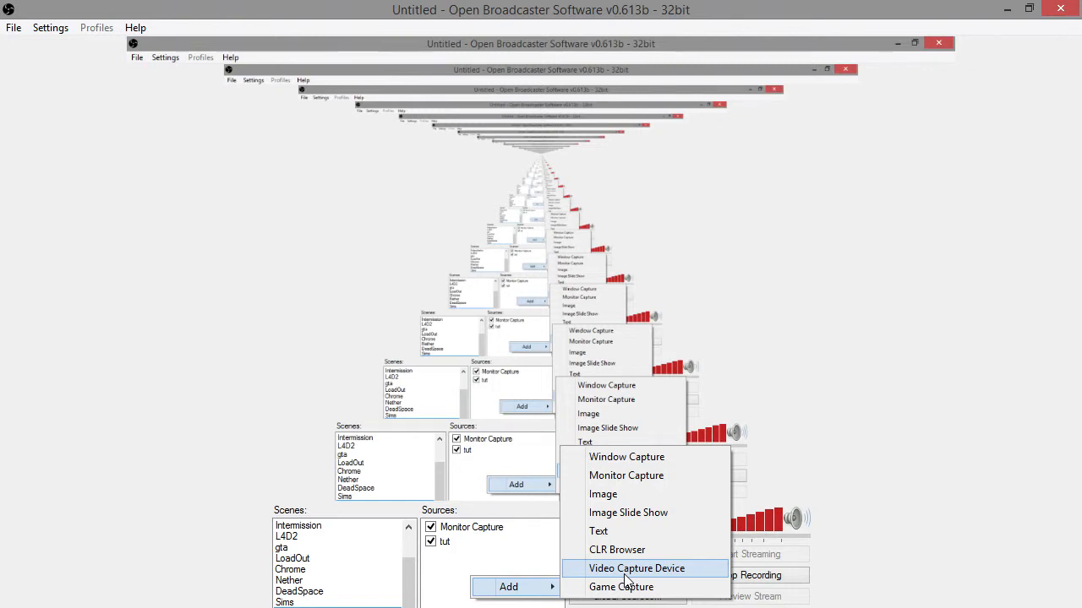
click(607, 531)
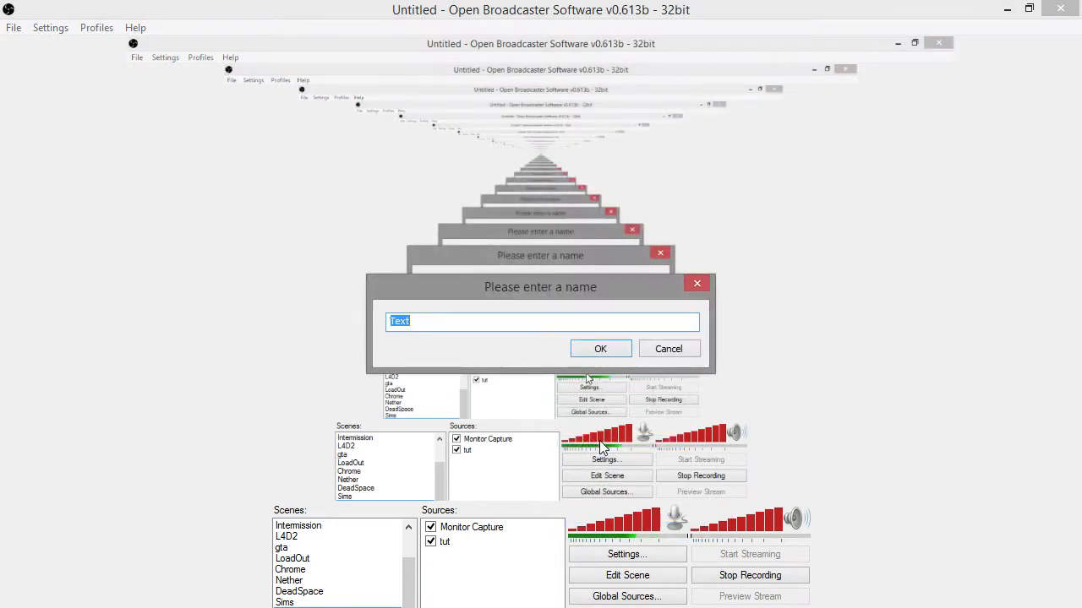
key(Return)
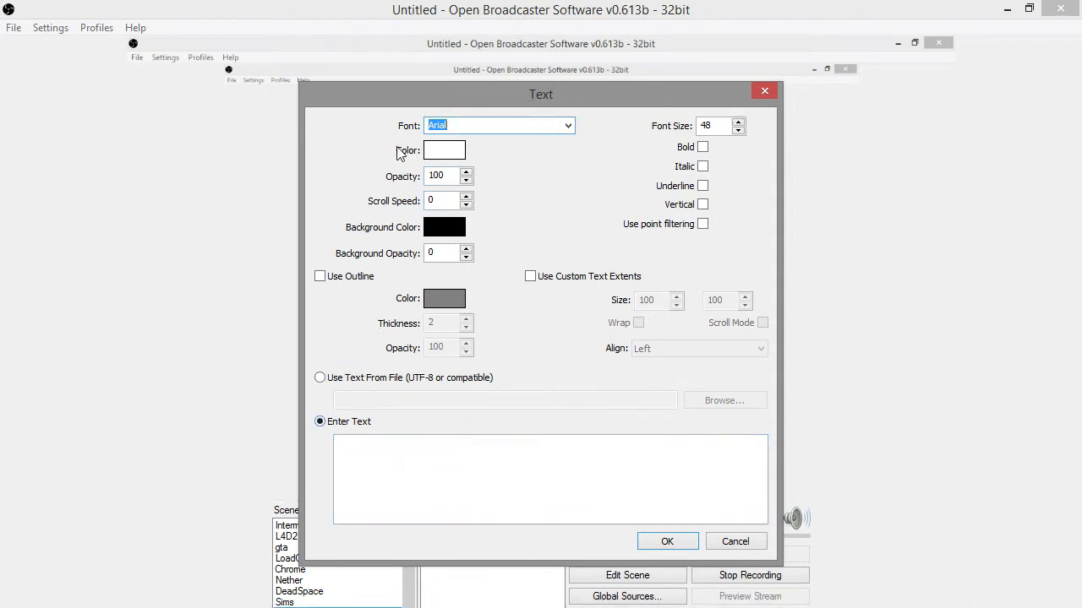
Step: Set the Text source's scroll speed to 13, enter the text "jifgjoifgjp" and accept the settings
click(465, 196)
click(465, 196)
click(465, 196)
click(465, 196)
click(465, 196)
click(466, 196)
click(424, 469)
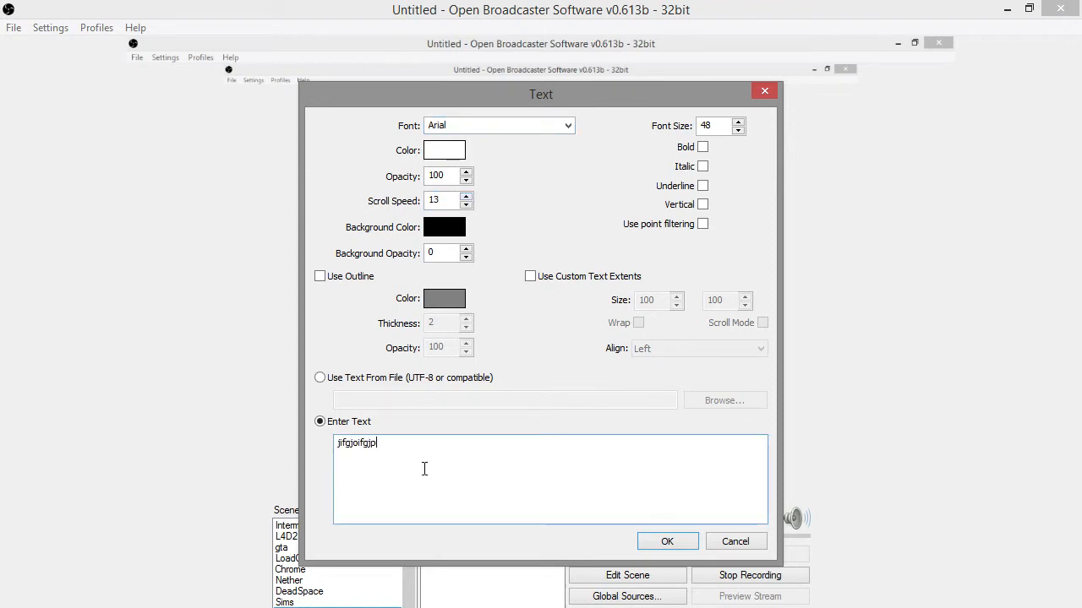
click(665, 543)
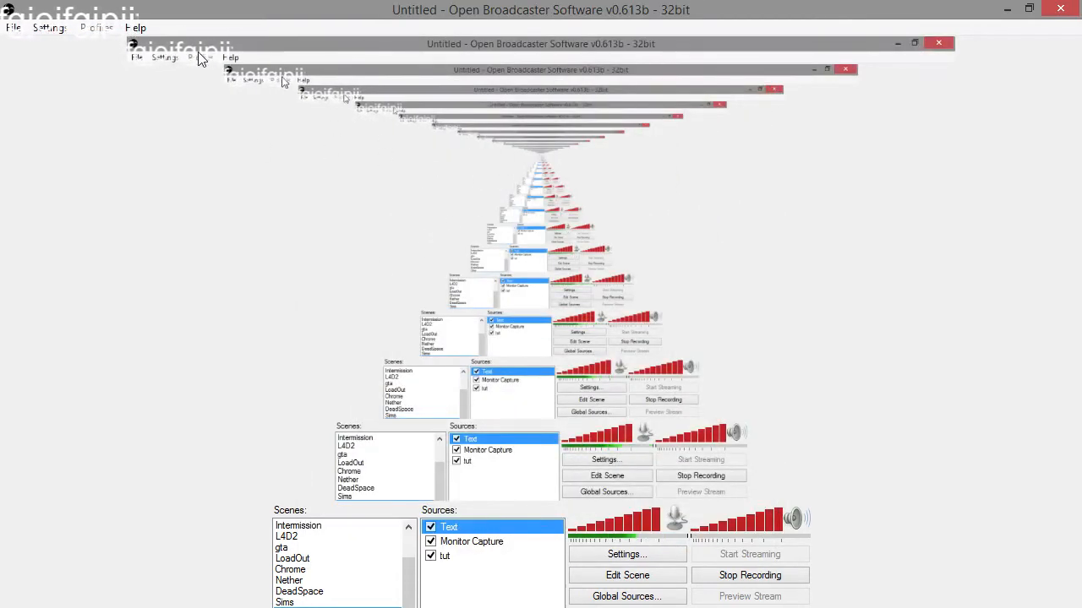
Step: In scene editing, try the scrolling text enlarged at the preview's centre, shrink it to a small box near the preview's upper-left area and finish editing
click(609, 575)
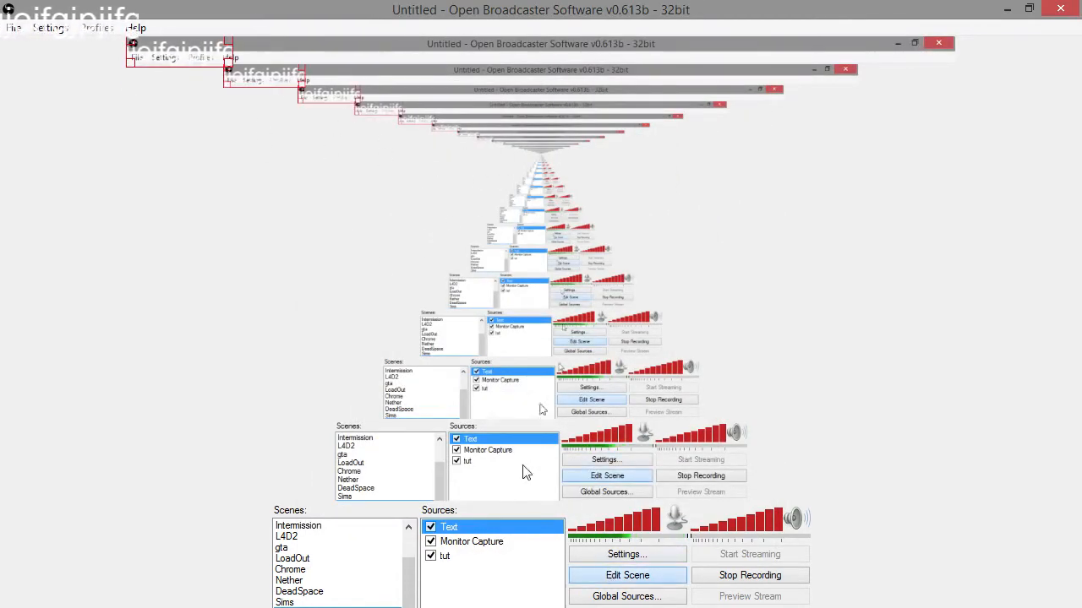
drag(68, 15, 740, 404)
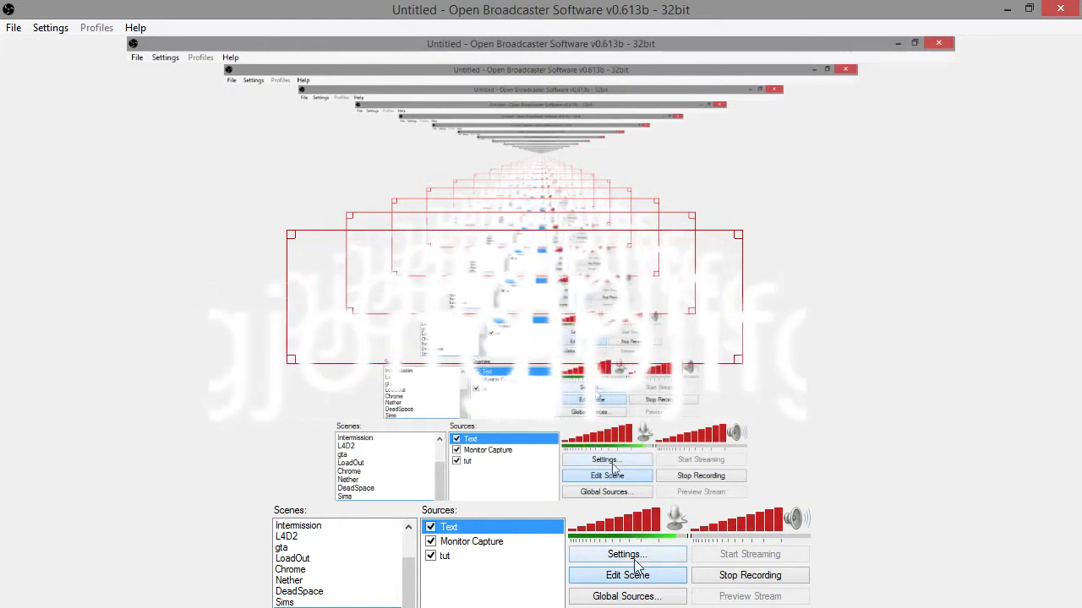
drag(567, 249, 543, 281)
drag(719, 397, 201, 173)
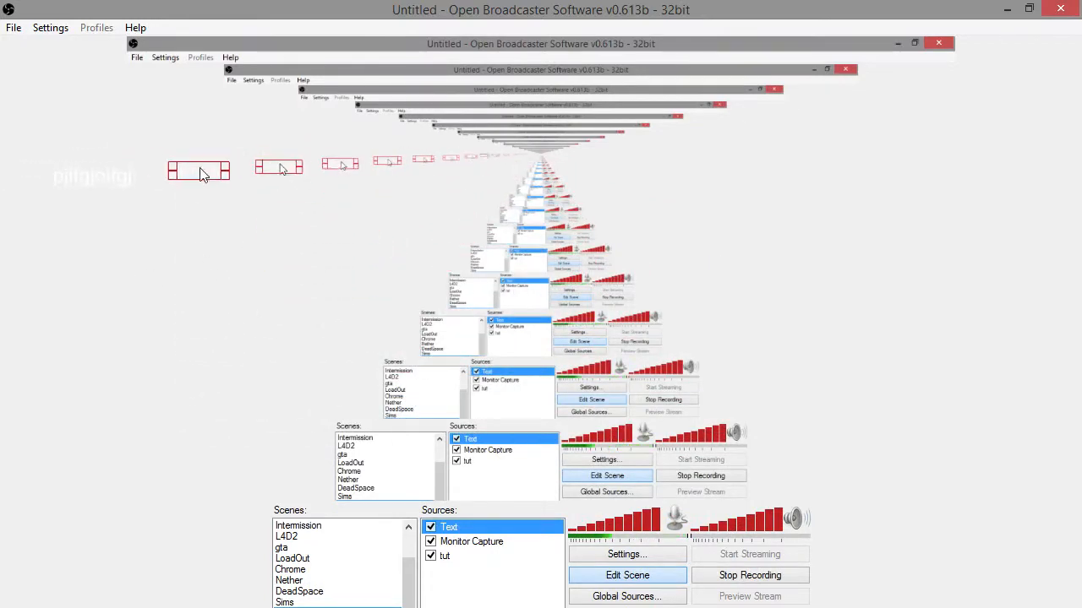
click(619, 576)
Step: Add an Image source to the current scene, keeping the default name Image
right_click(459, 574)
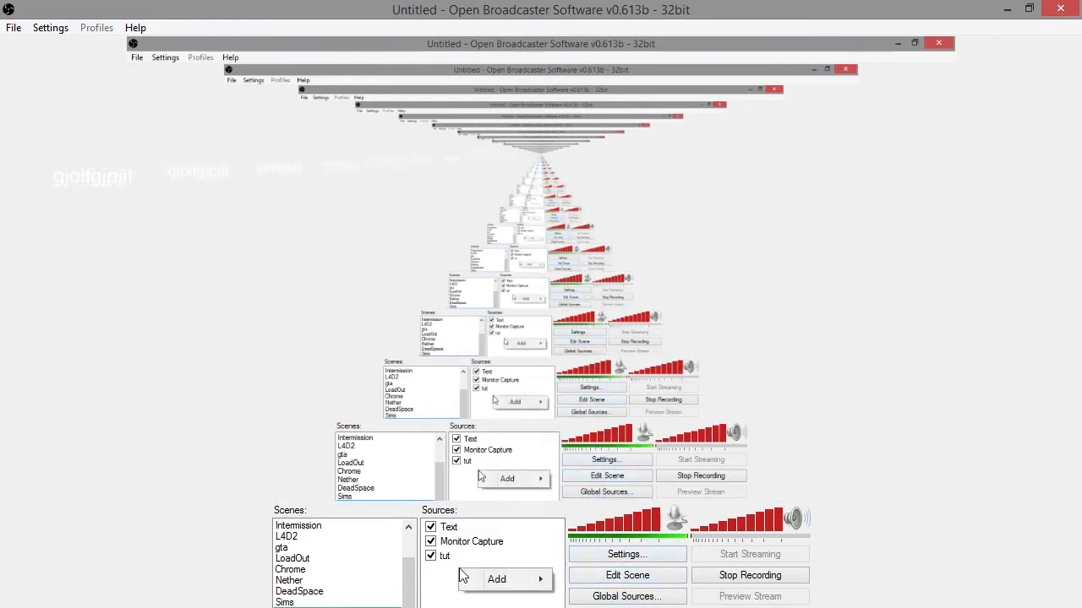
mouse_move(515, 580)
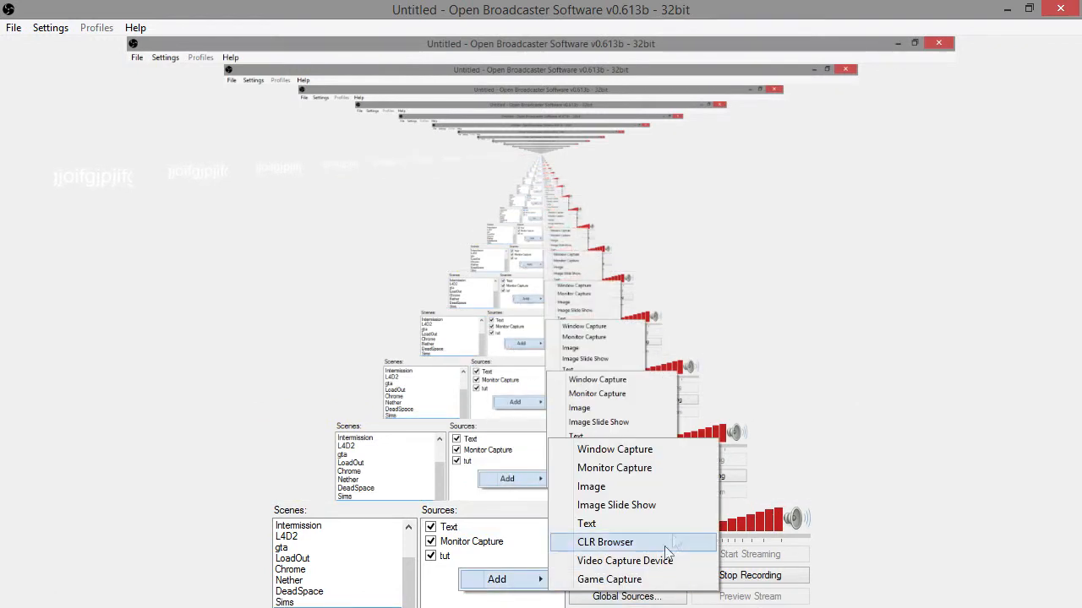
click(657, 488)
click(599, 363)
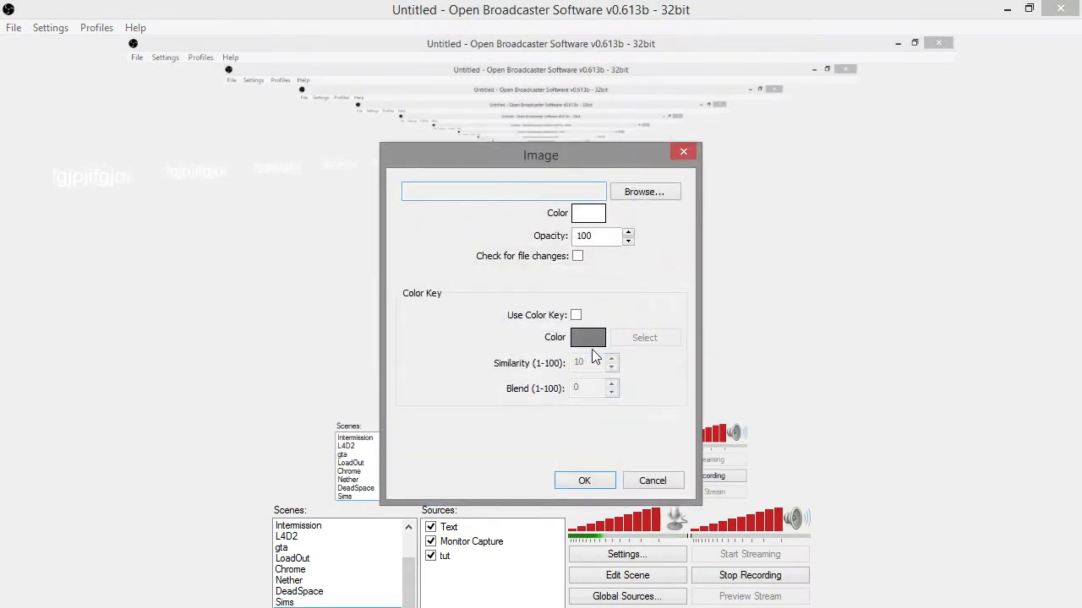
Step: Load LarryLivestream-Overlay.png from the PNG's folder in Pictures as the image file and accept the Image settings with opacity 100
click(651, 192)
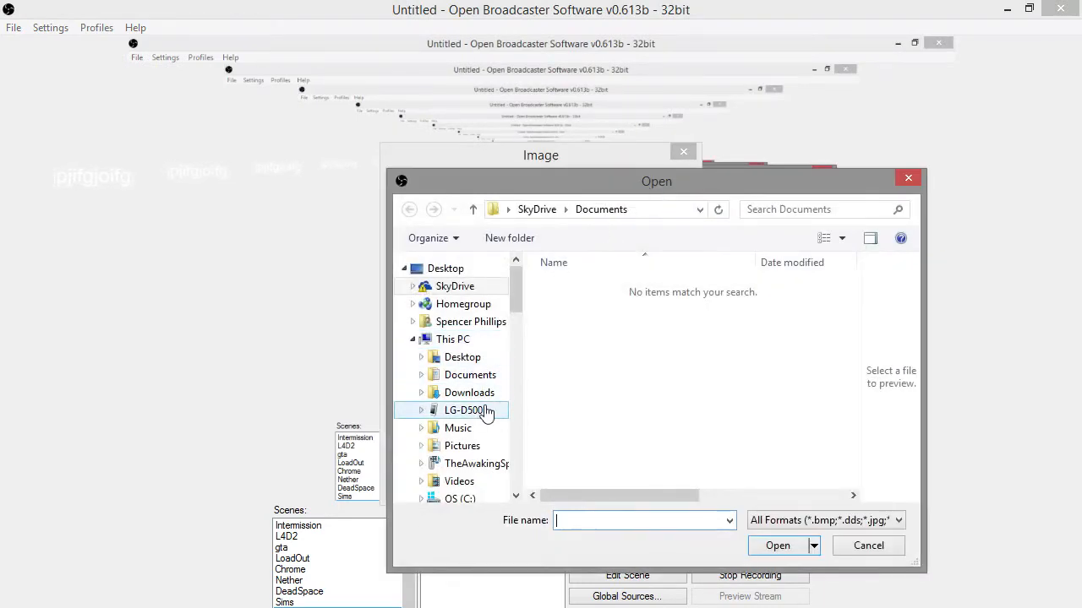
click(483, 447)
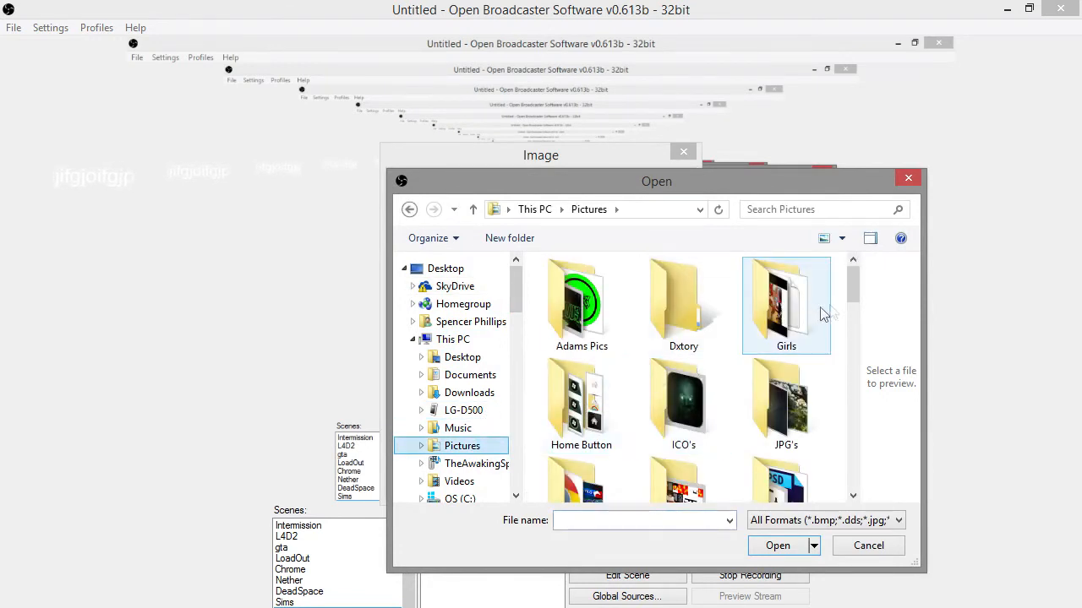
drag(852, 294, 846, 316)
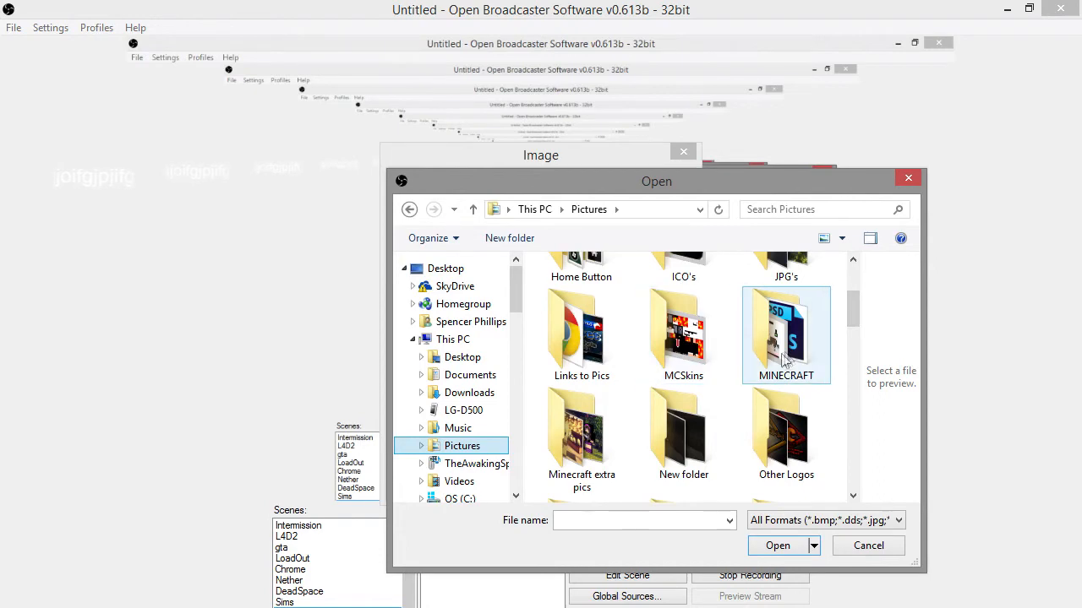
drag(853, 319, 856, 360)
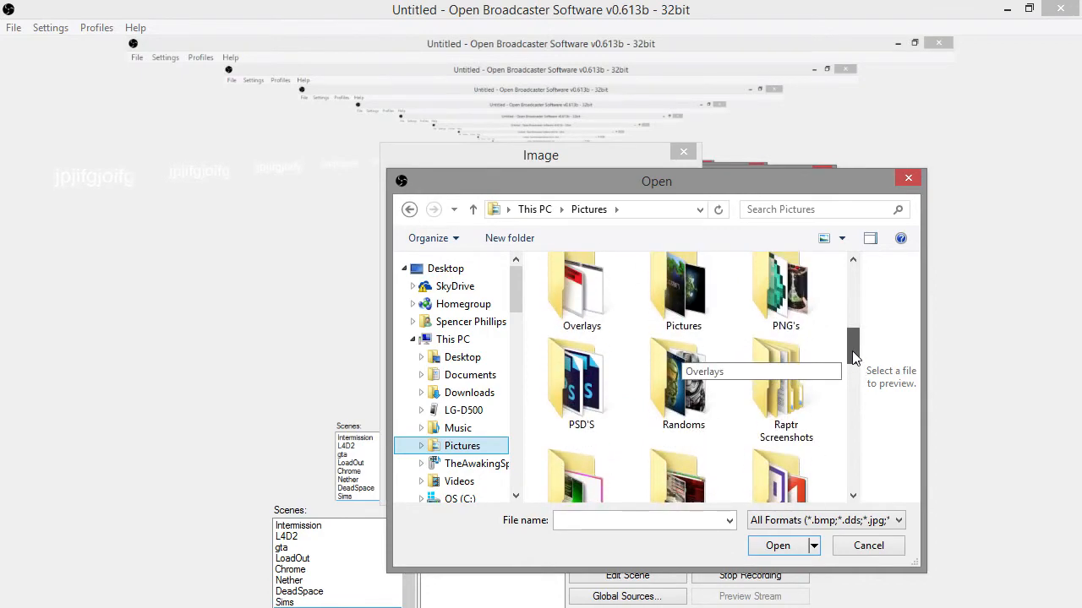
double_click(796, 310)
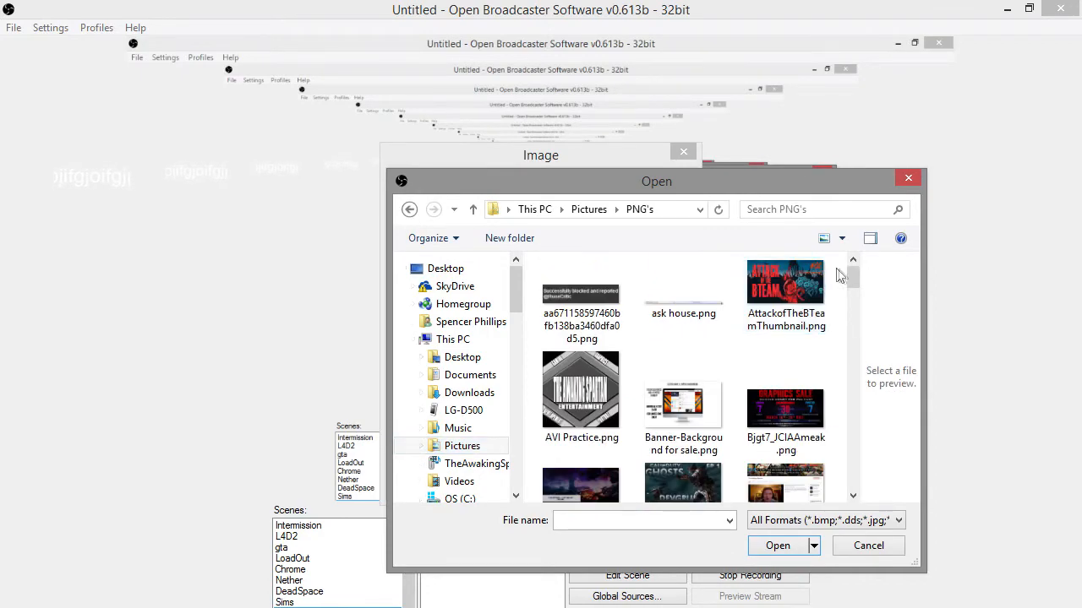
drag(852, 281, 857, 375)
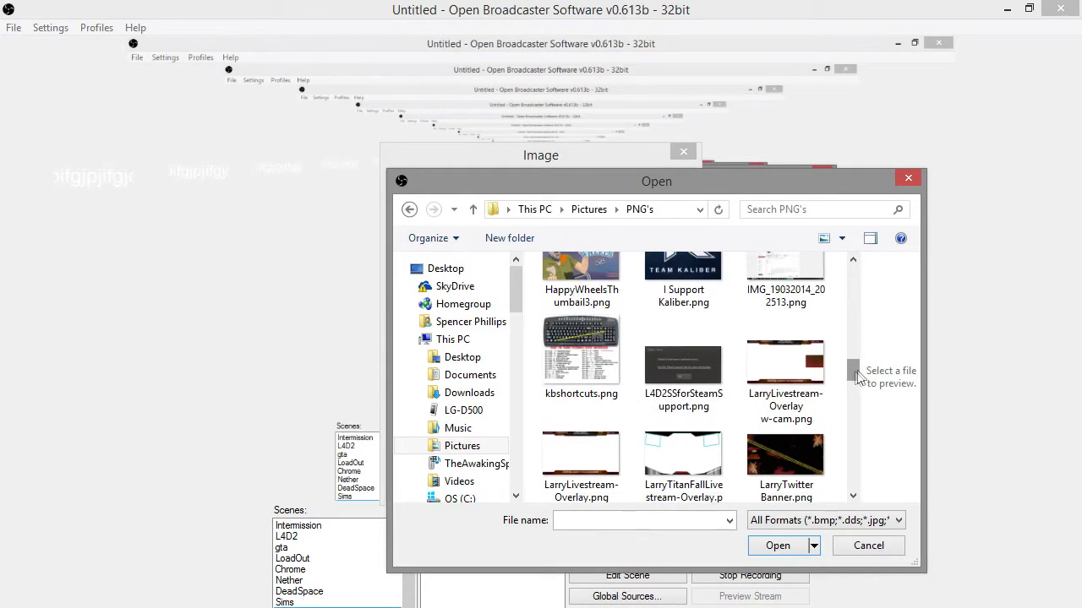
double_click(584, 449)
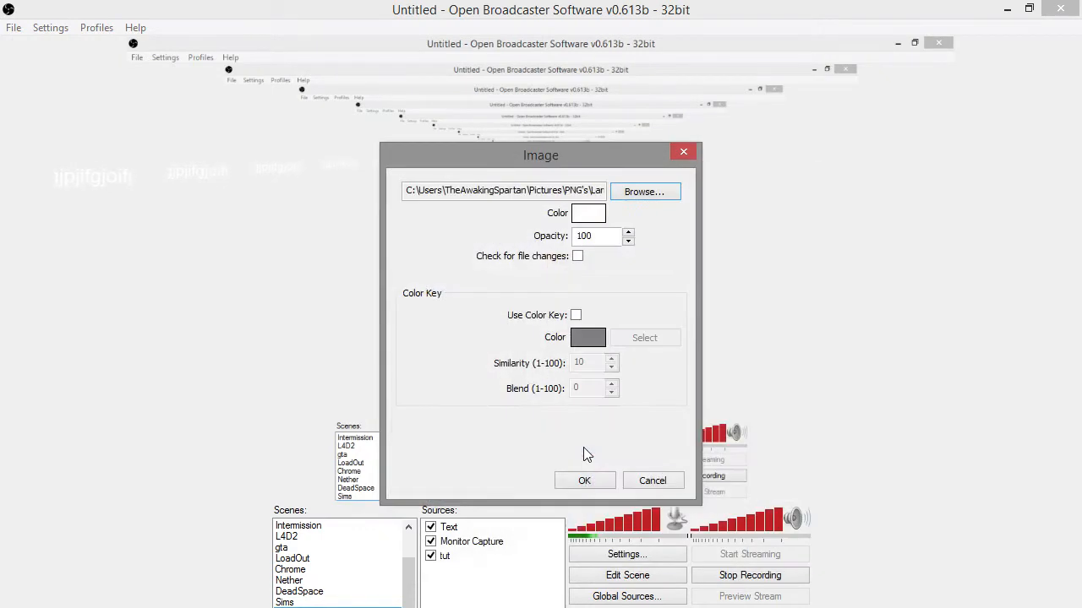
click(583, 480)
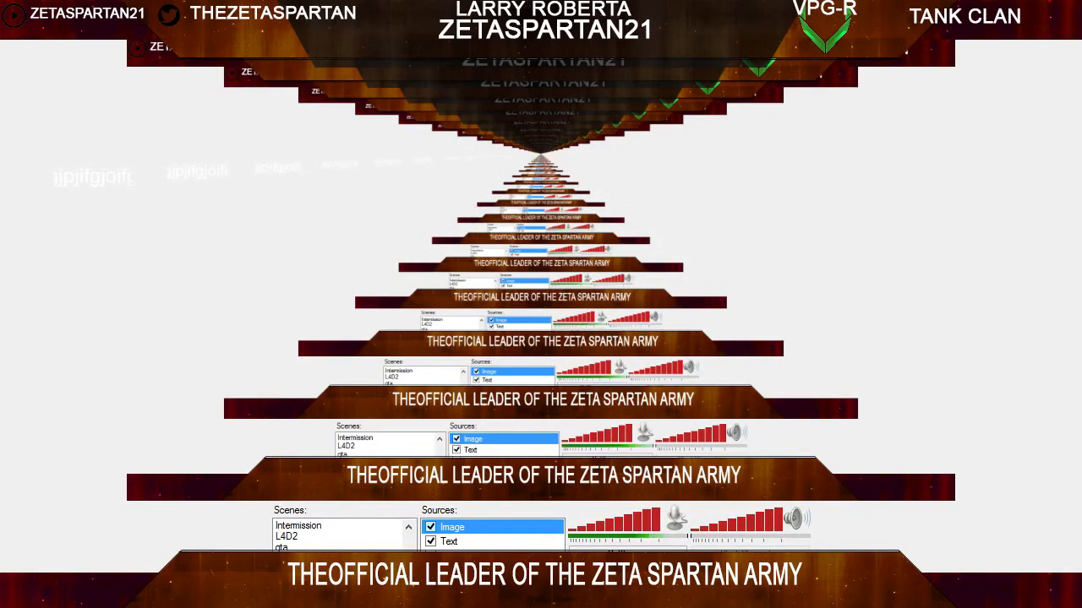
Step: In scene editing, slightly enlarge the overlay image and shift it toward the preview's left side, and finish editing
right_click(478, 541)
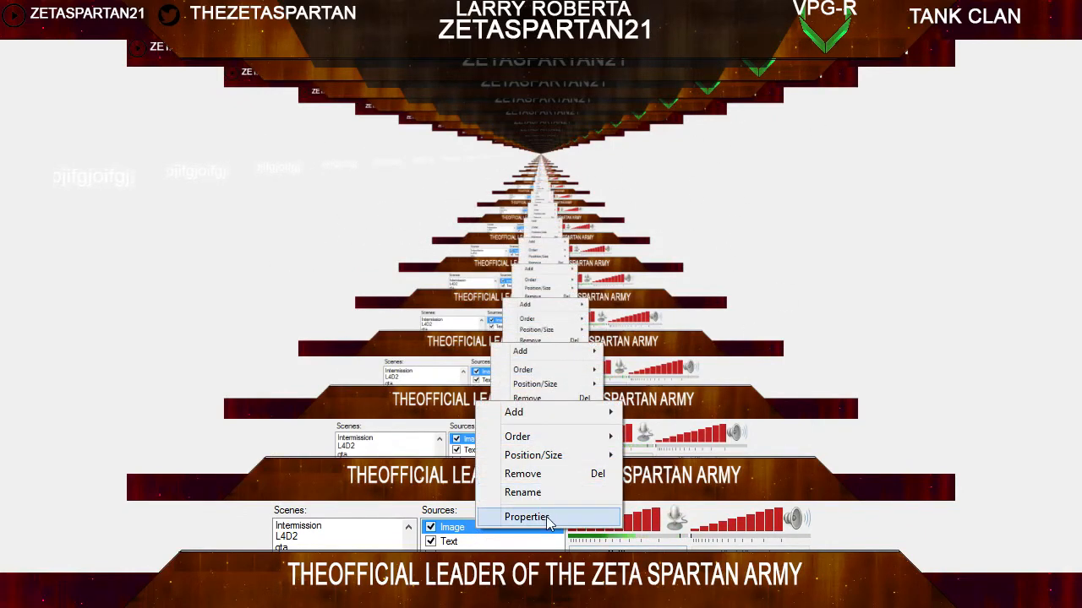
click(498, 521)
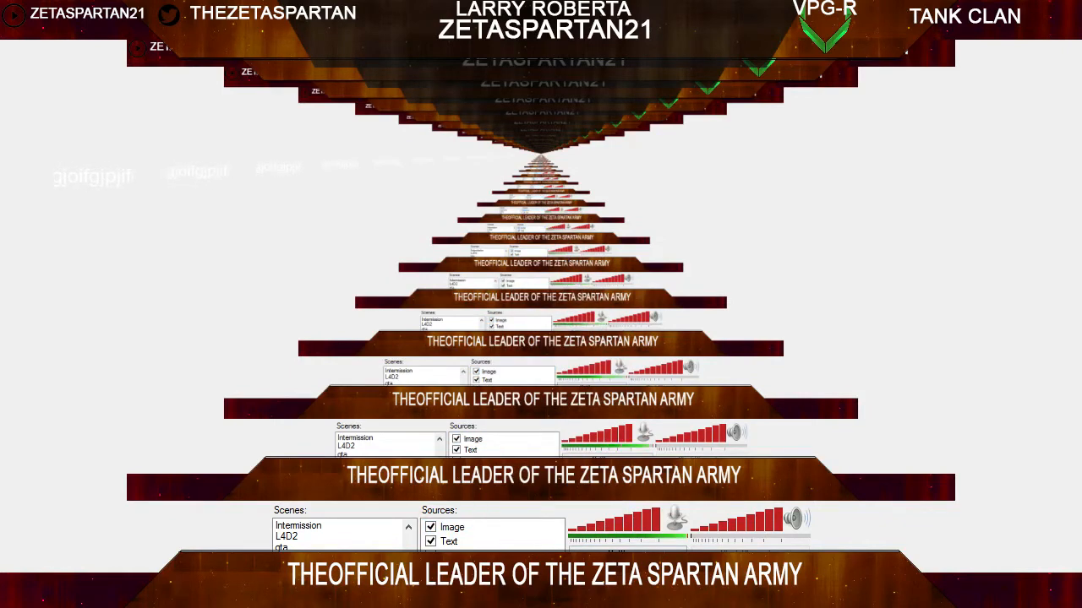
drag(935, 475, 864, 499)
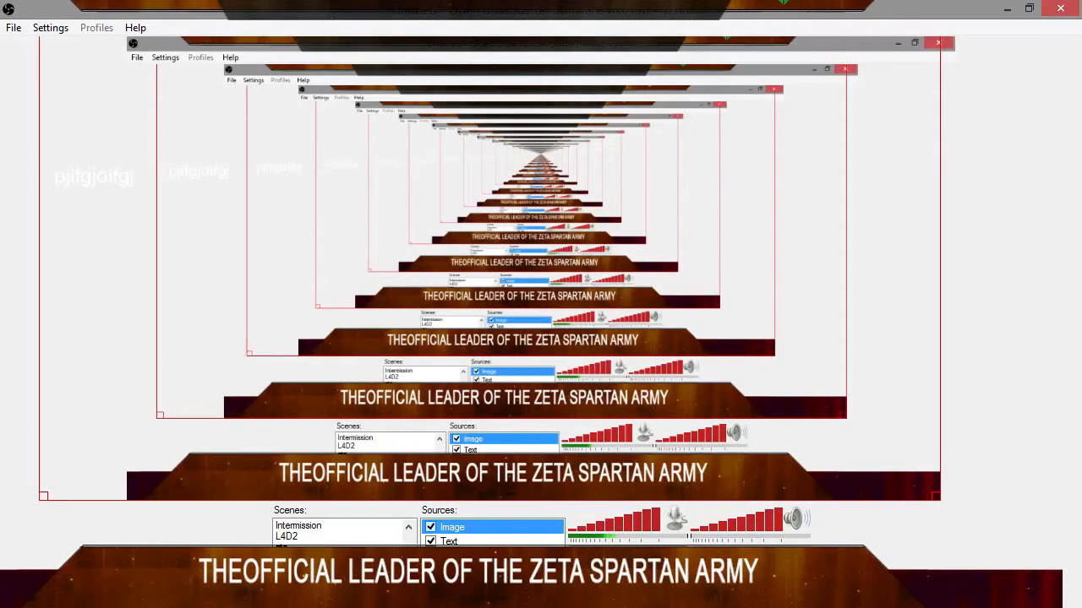
click(493, 585)
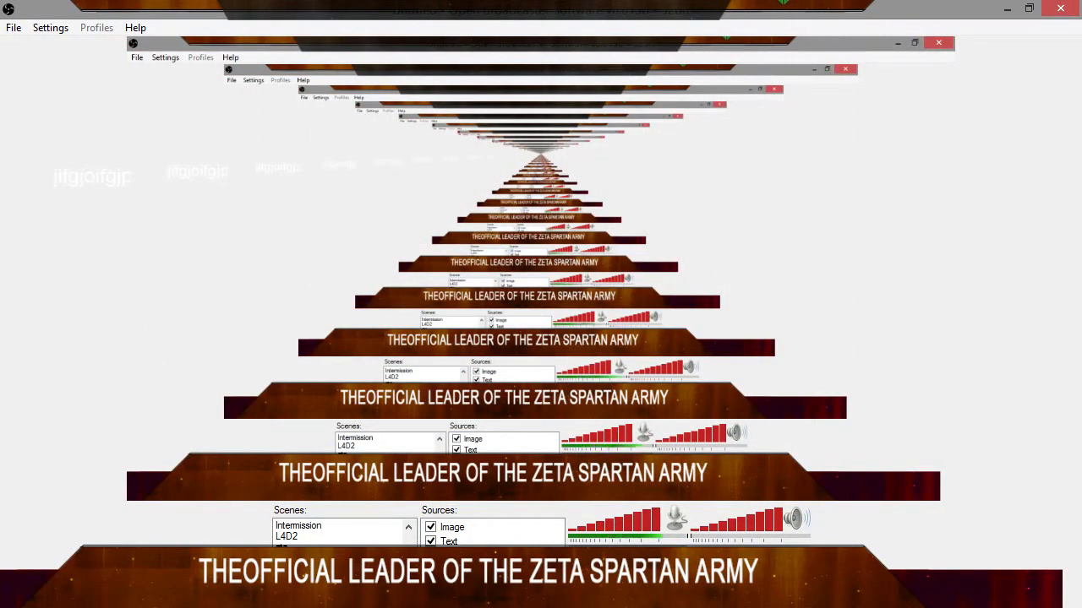